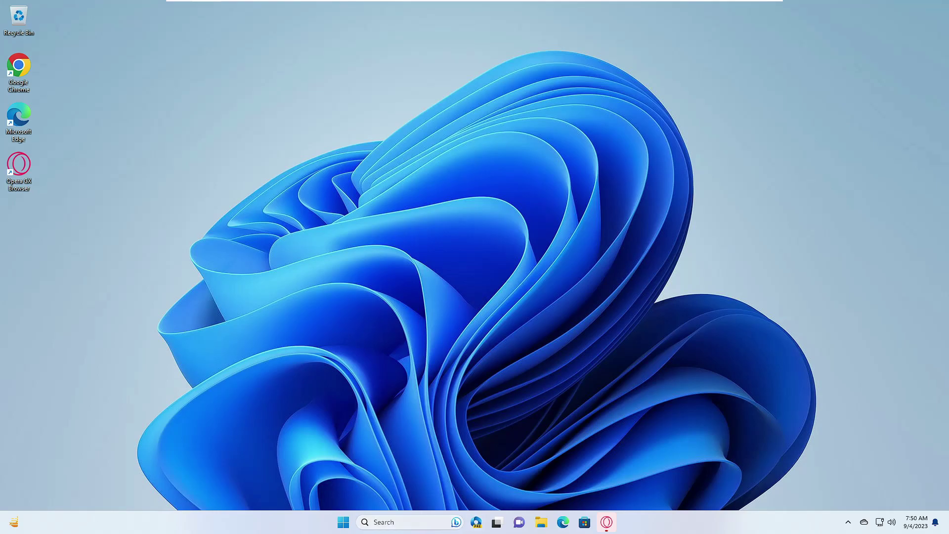
Search 'restore' and open Create a restore point, showing protection Off for Local Disk (C:)
click(390, 522)
text(restore)
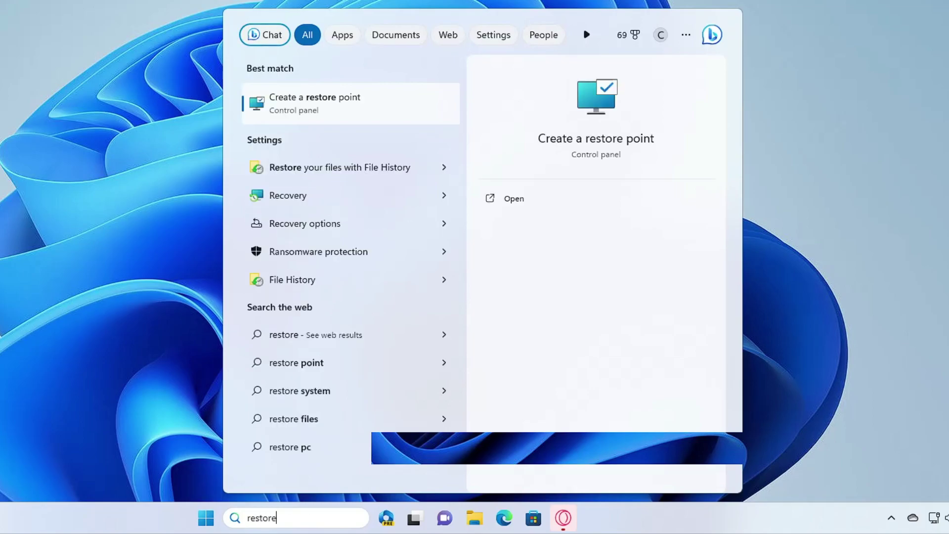
click(328, 113)
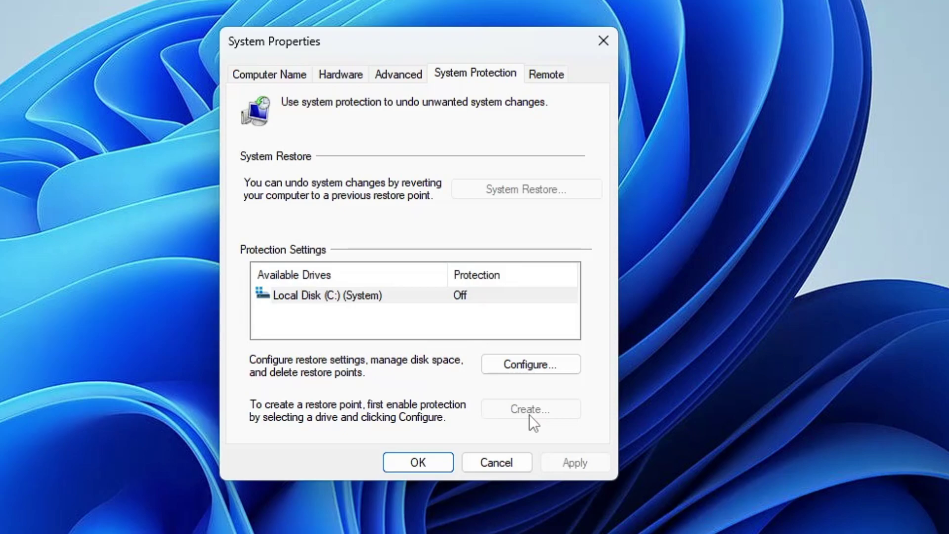
Turn on system protection for Local Disk (C:), then start a new restore point
click(529, 366)
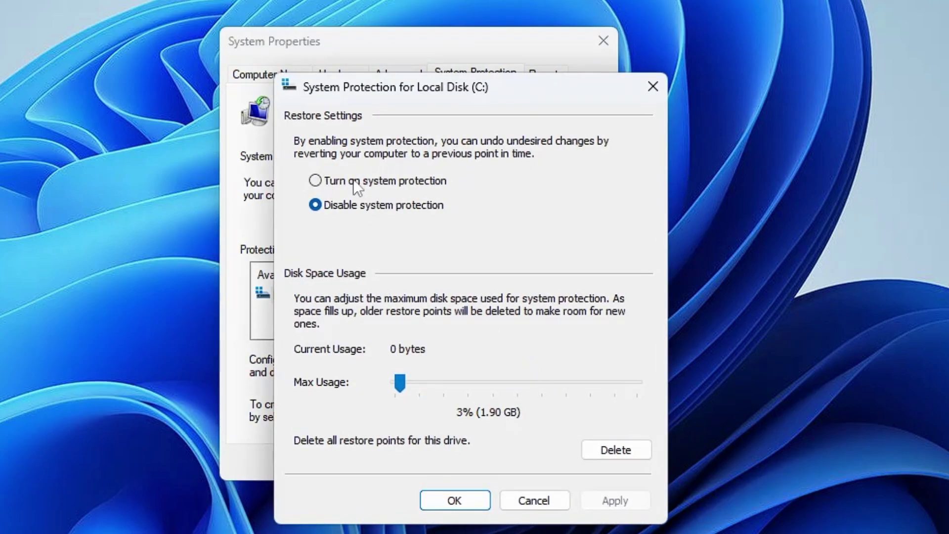
click(352, 179)
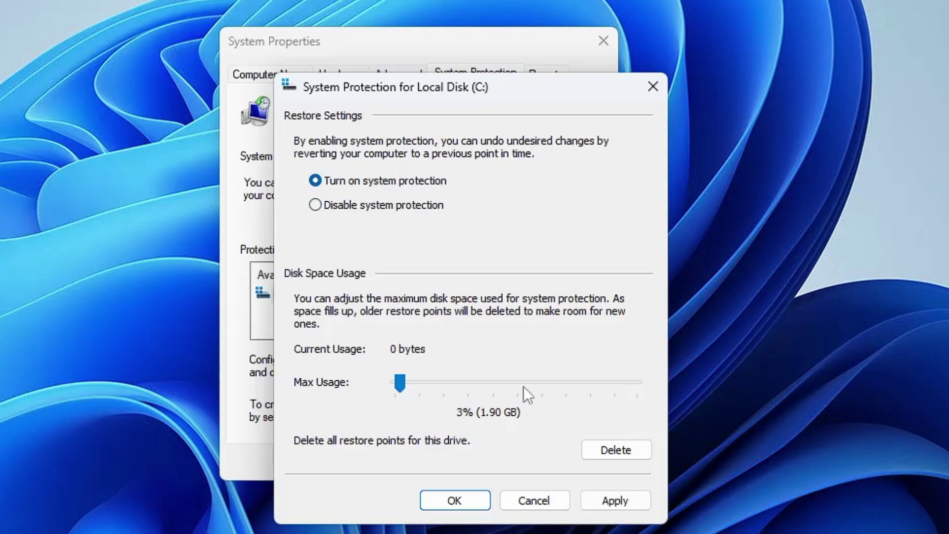
click(618, 496)
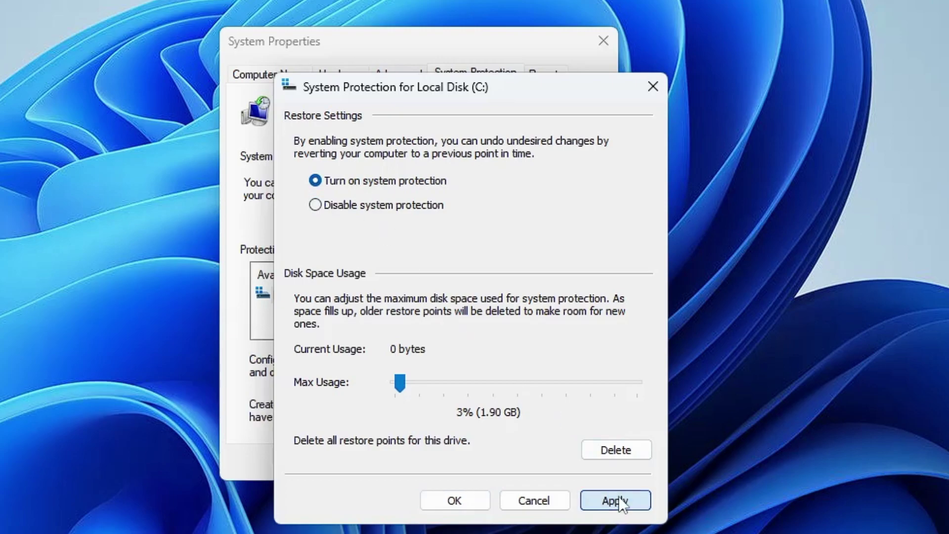
click(470, 498)
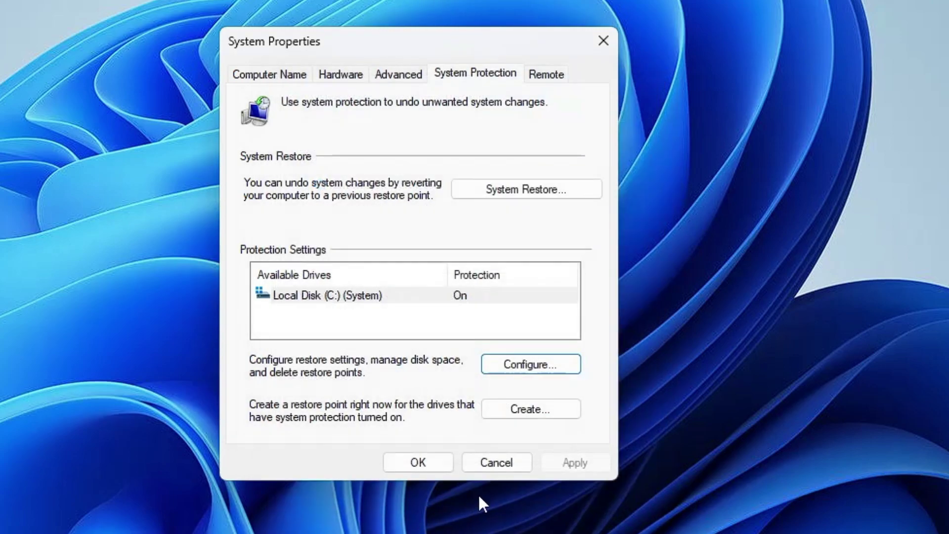
click(527, 411)
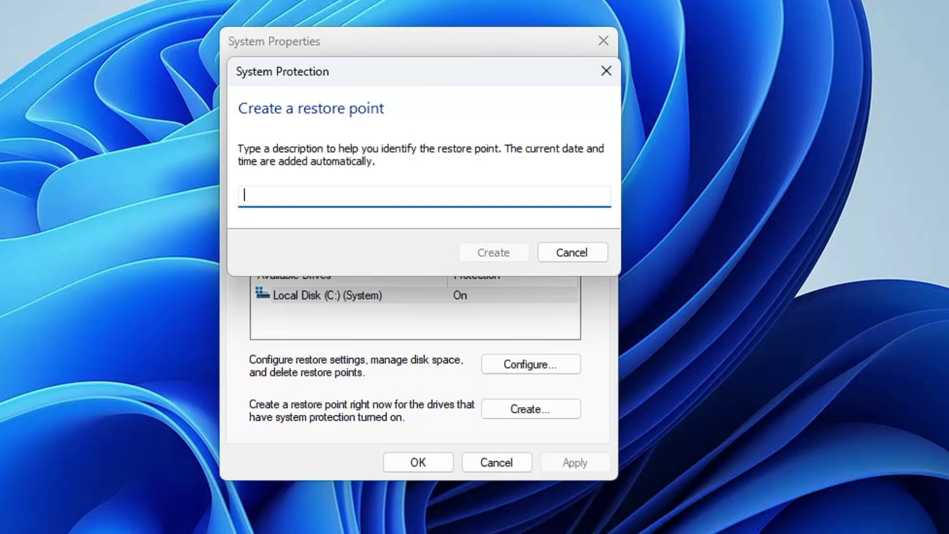
Create a restore point described as '9/04/23'
text(9/04/23)
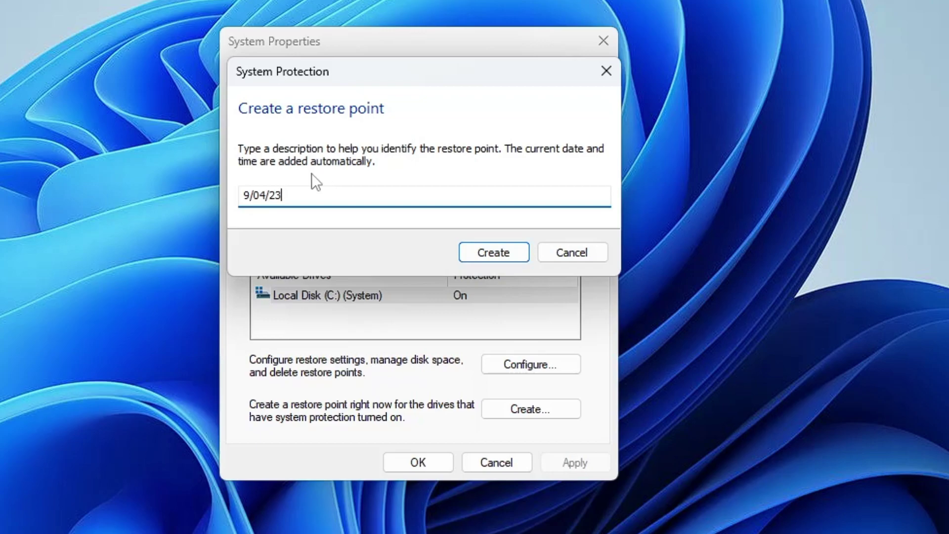
click(493, 253)
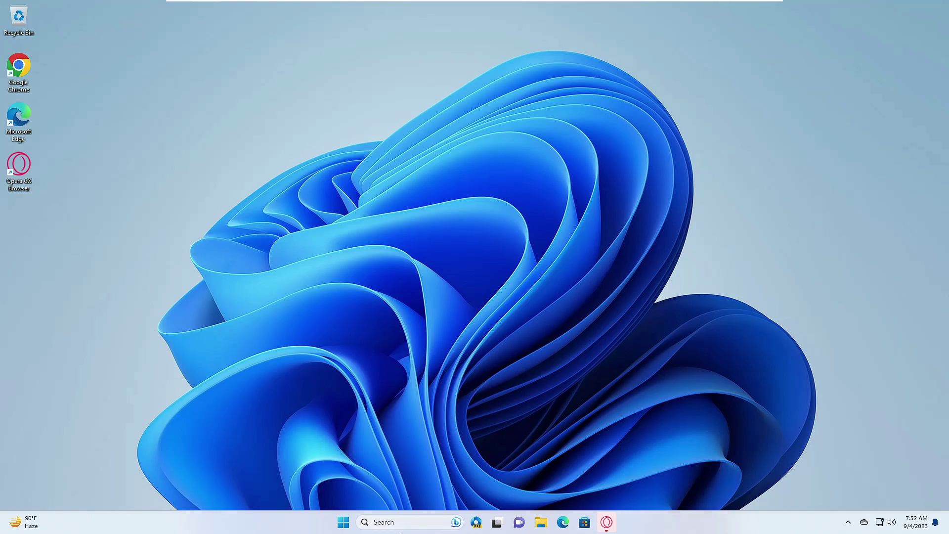
Launch netplwiz to bring up the User Accounts window
click(414, 524)
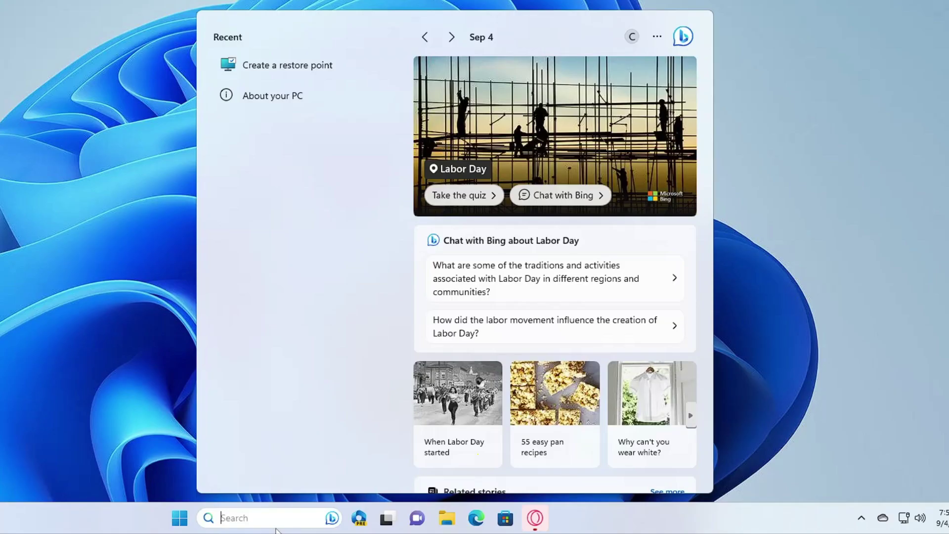
text(n)
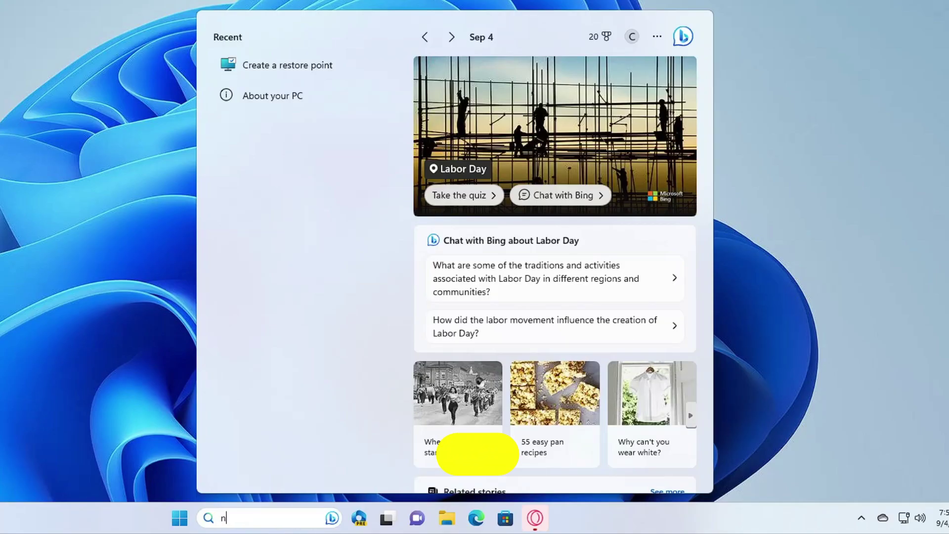
text(etplwiz)
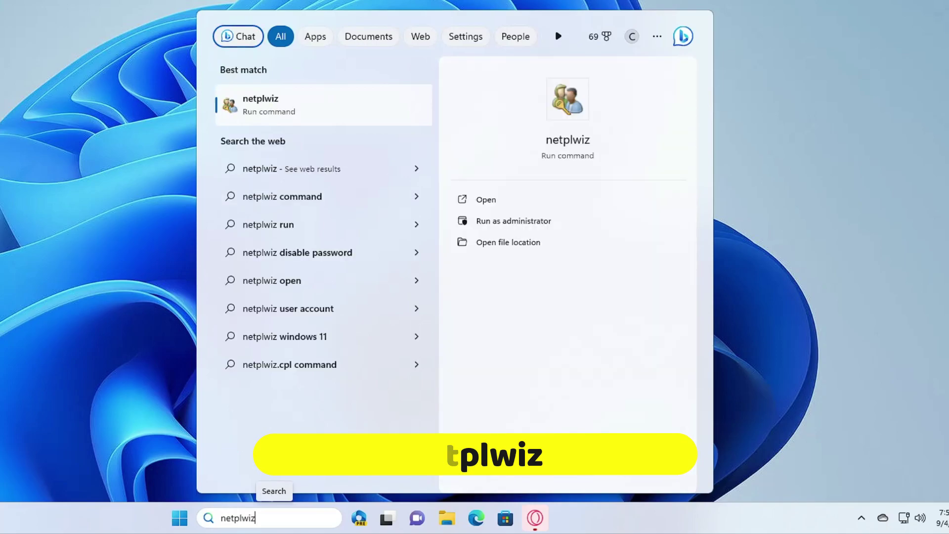
key(Return)
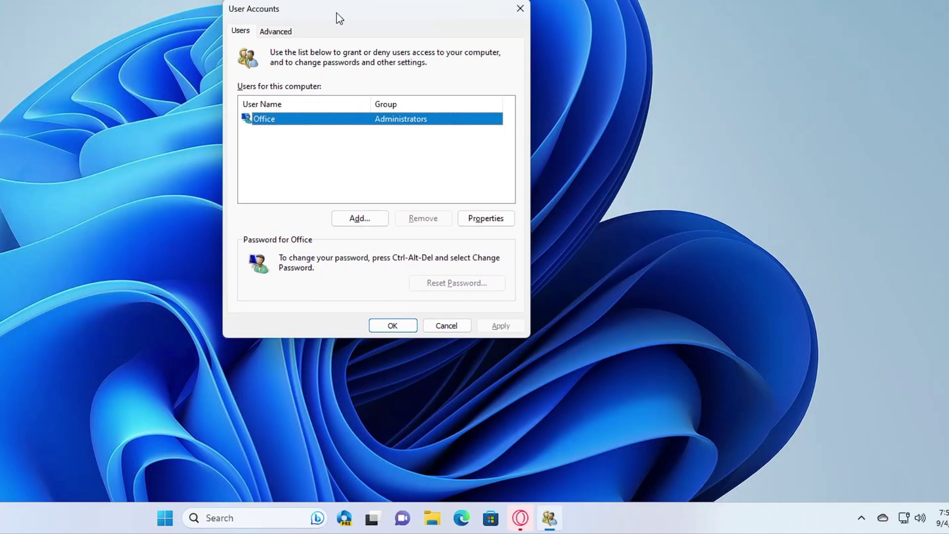
drag(339, 18, 311, 22)
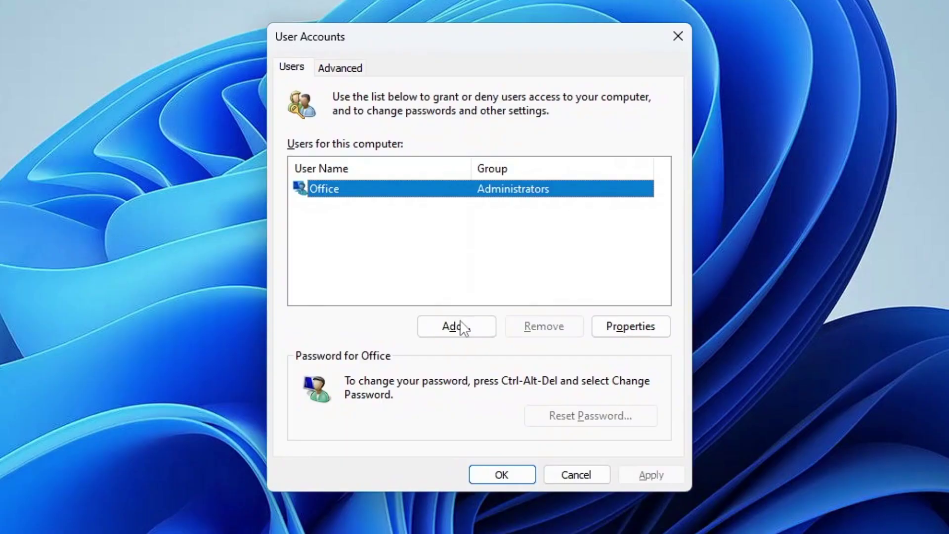
Add a local account named TEST without a Microsoft sign-in
click(463, 327)
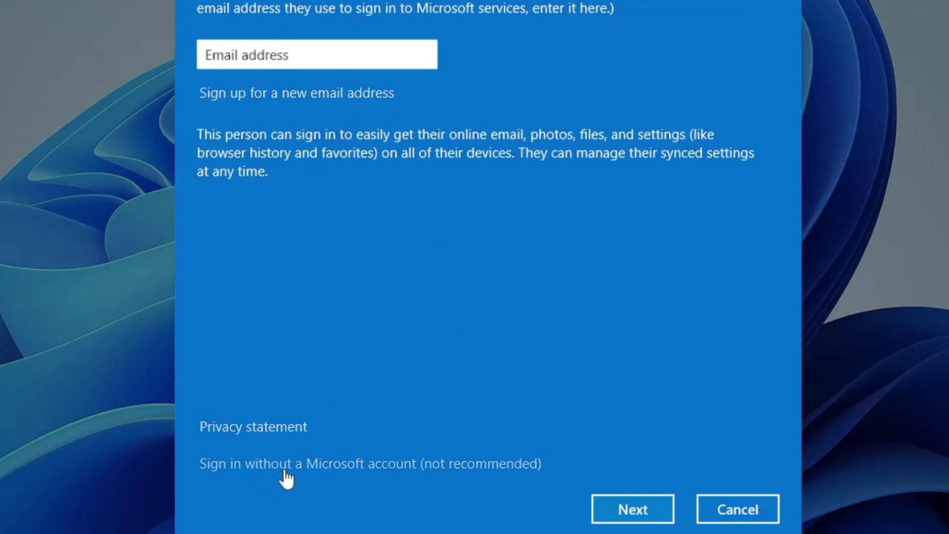
click(402, 467)
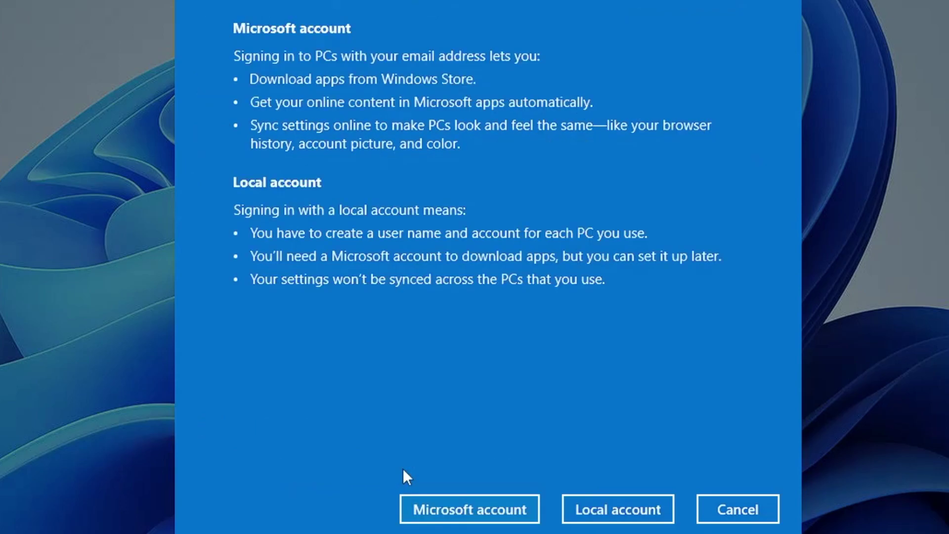
click(610, 504)
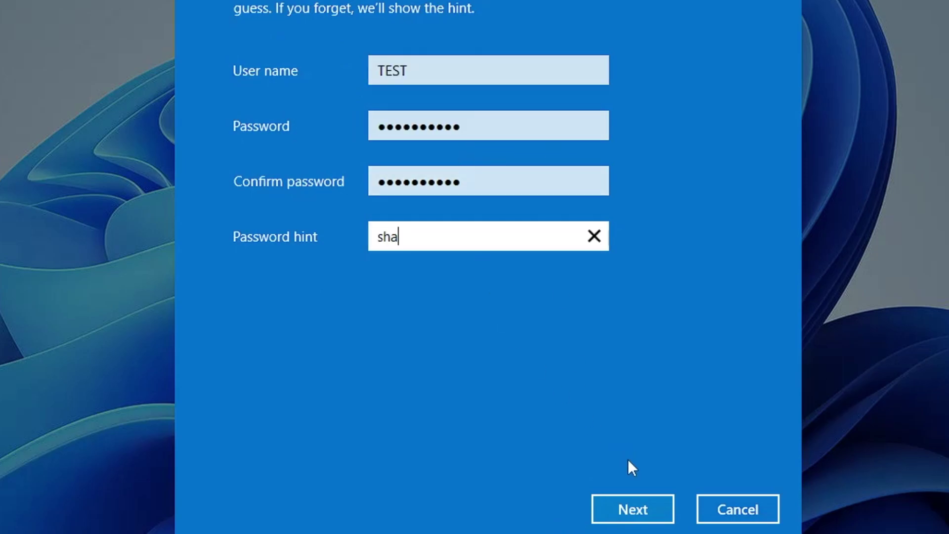
click(628, 502)
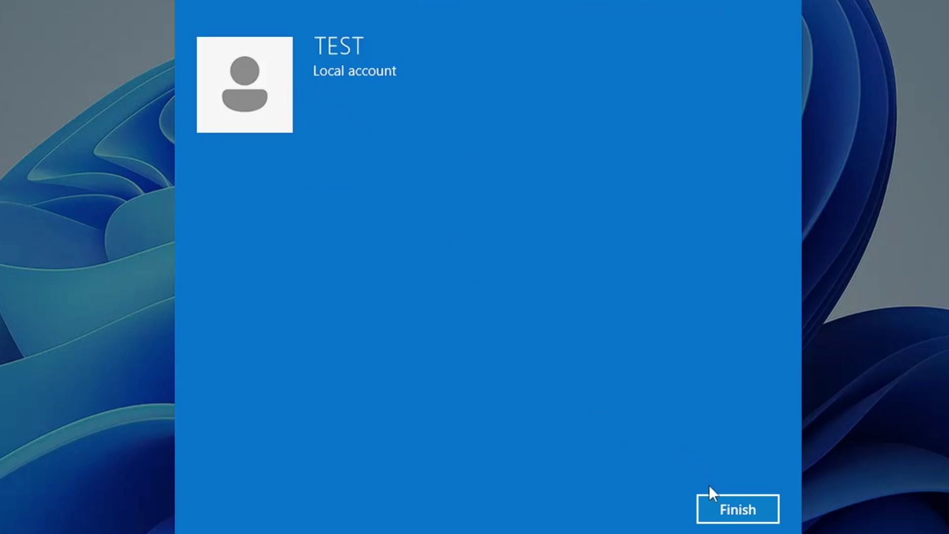
click(723, 511)
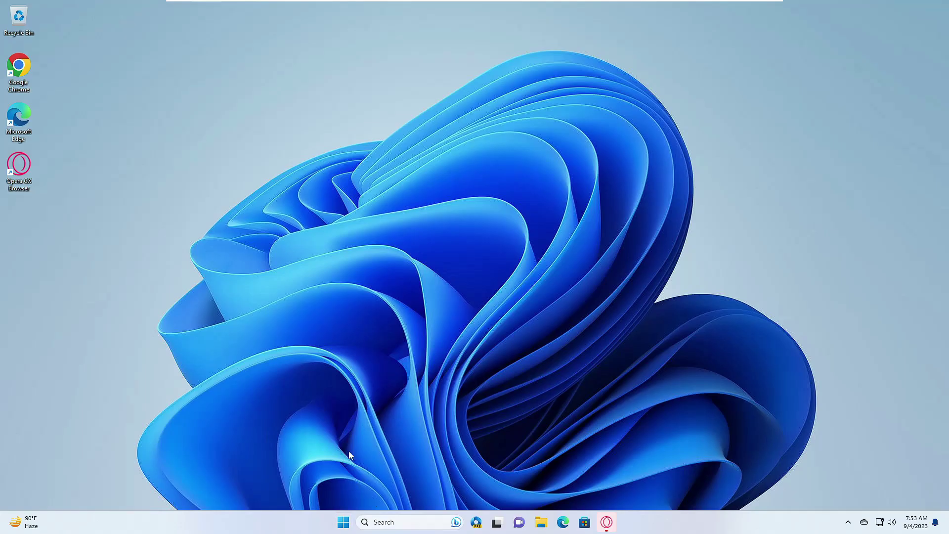
click(343, 522)
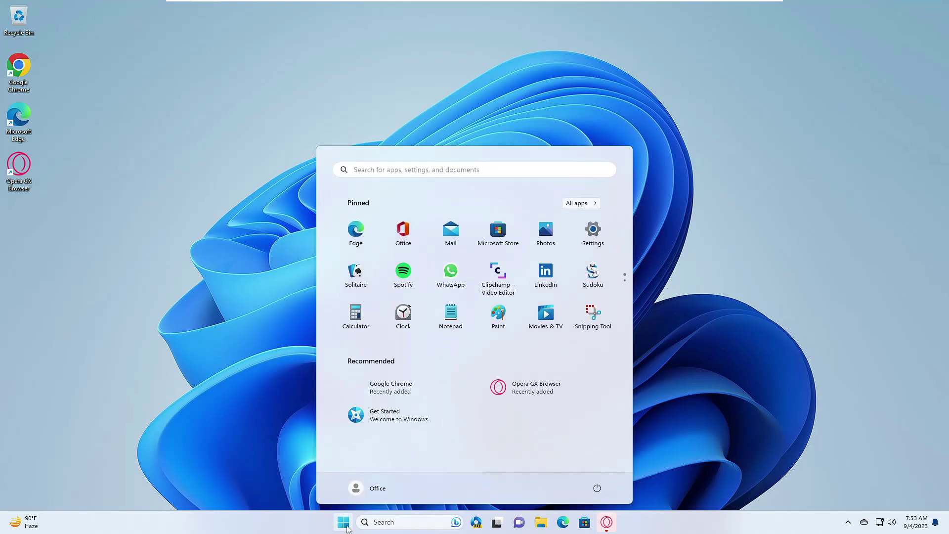
click(366, 494)
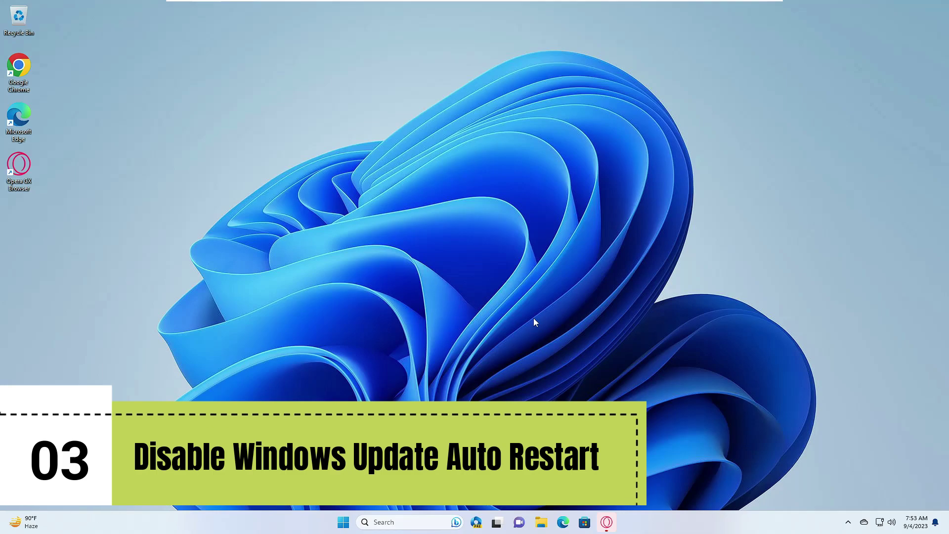
Open Settings from the quick-access menu and go to Windows Update
right_click(344, 521)
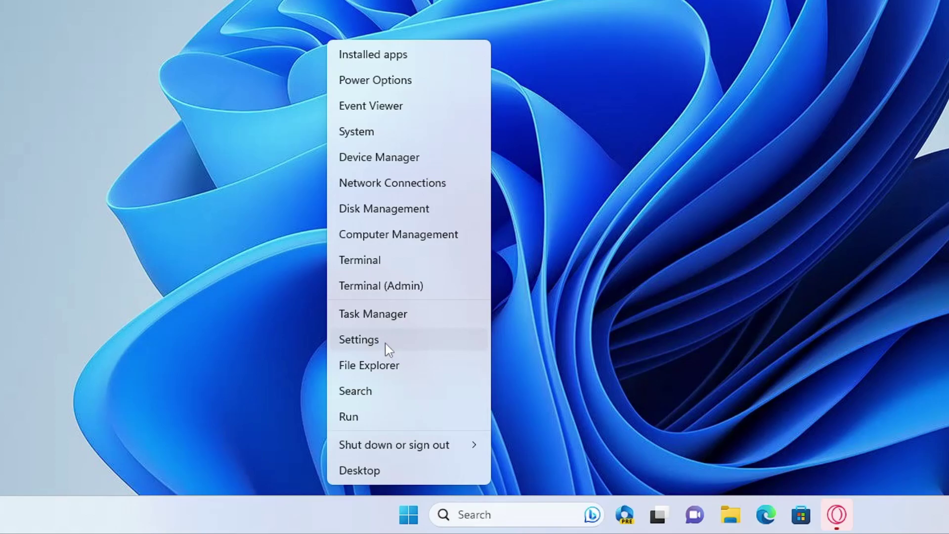
click(386, 343)
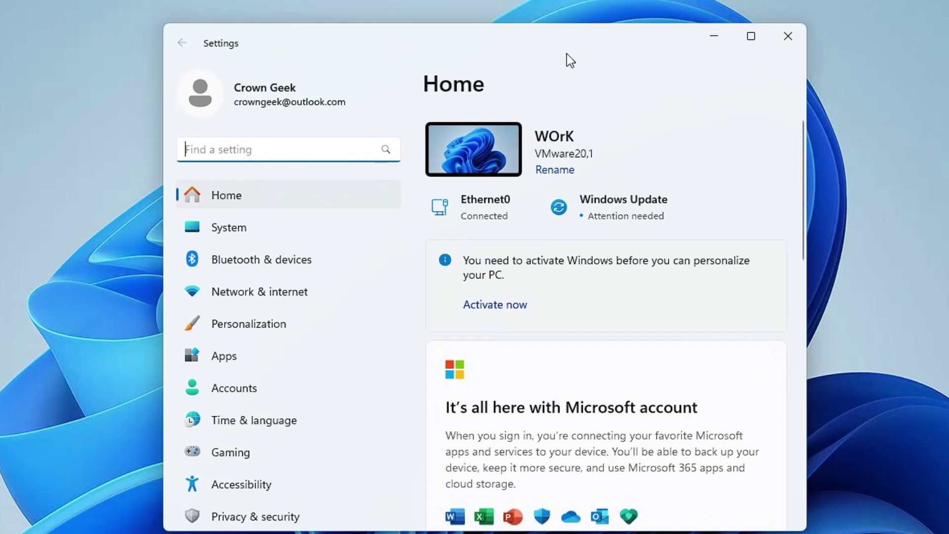
scroll(245, 346, down, 2)
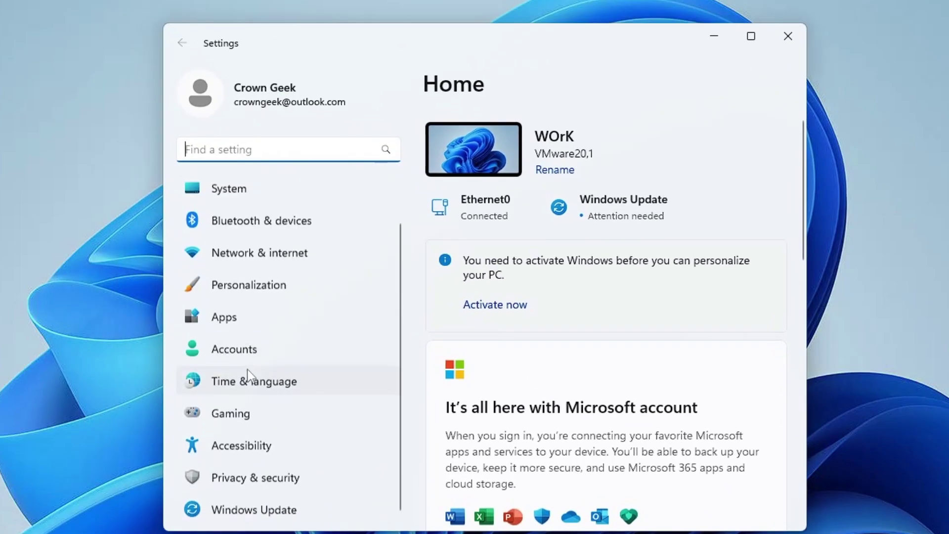
click(244, 512)
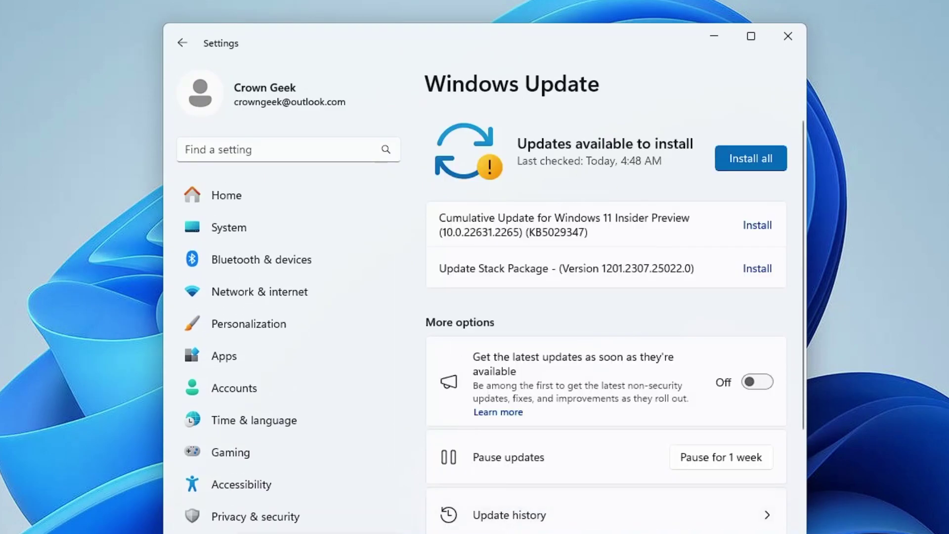
Reposition and widen the Settings window, then open Windows Update's Advanced options
drag(588, 45, 499, 29)
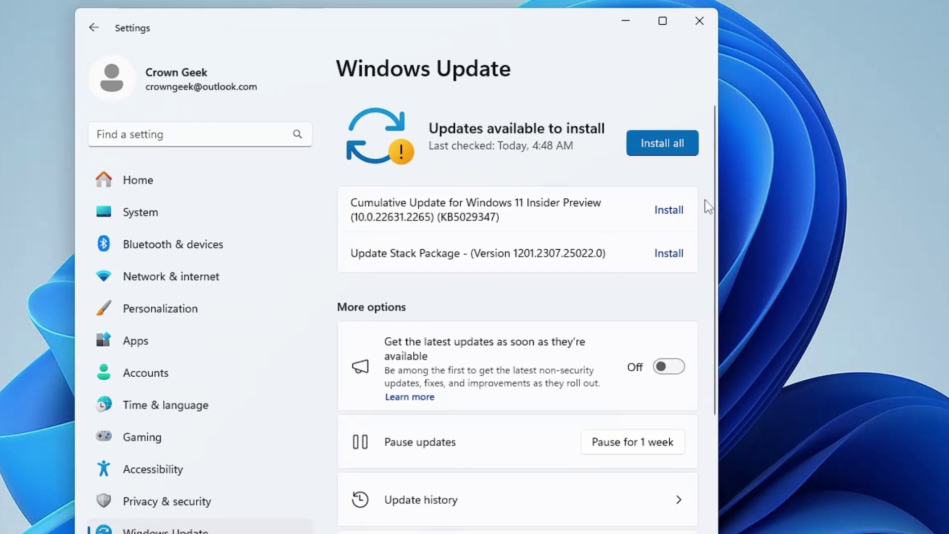
drag(720, 202, 783, 211)
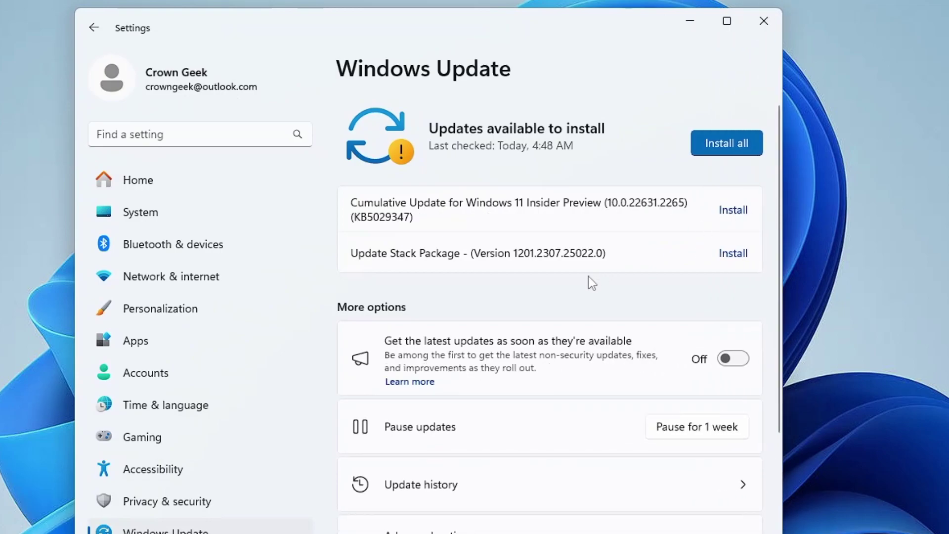
scroll(590, 287, down, 3)
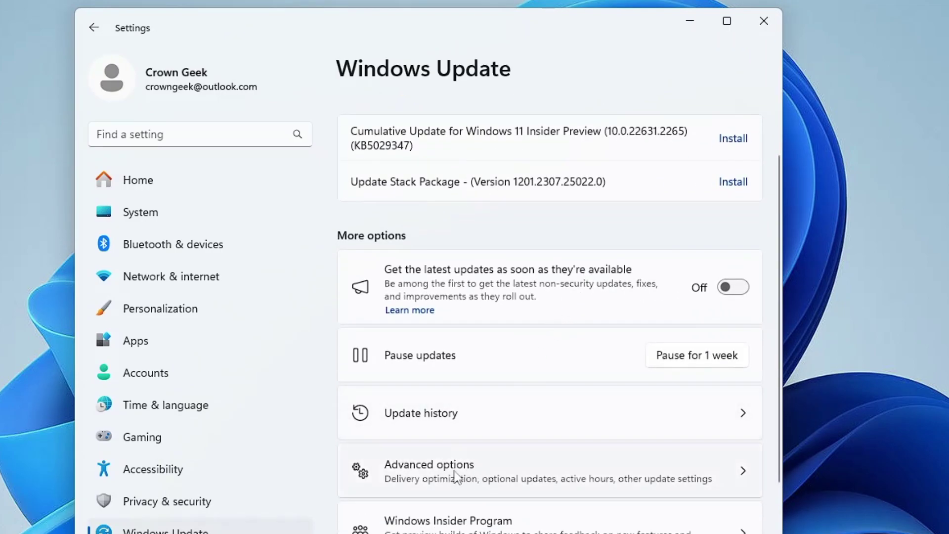
click(480, 477)
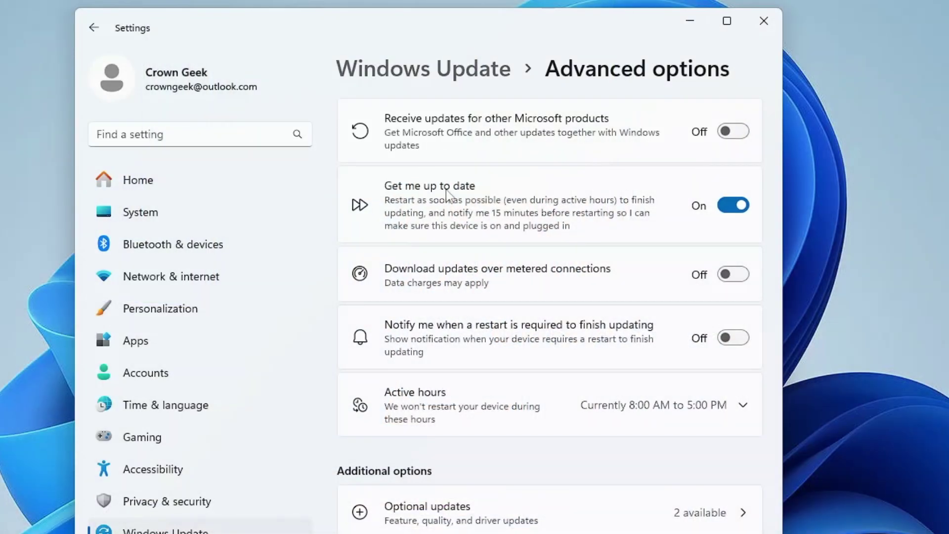
Switch Get me up to date off and restart-required notifications on
click(732, 205)
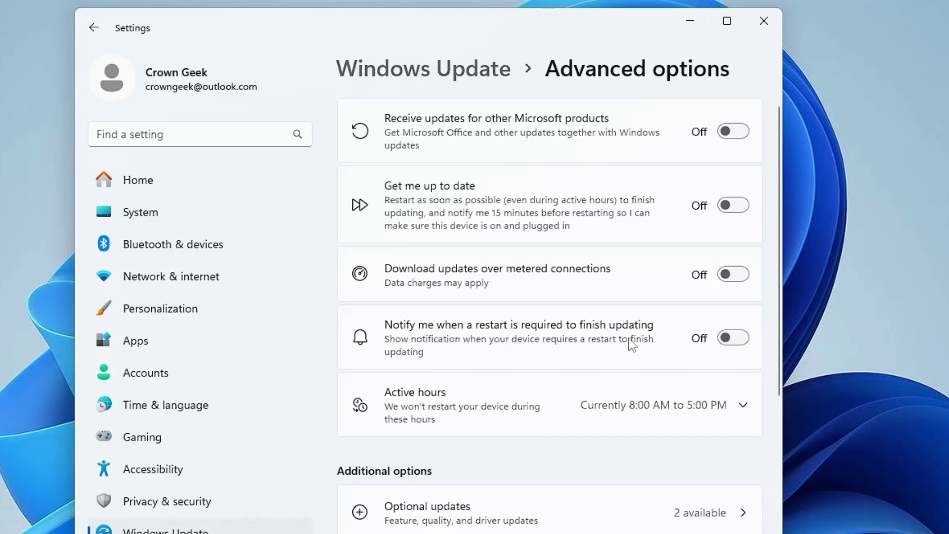
click(732, 341)
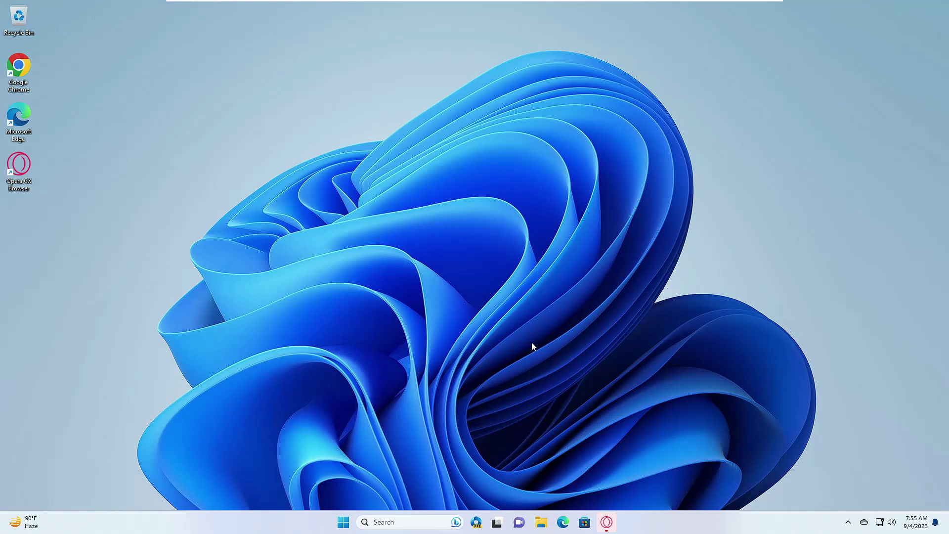
Run powercfg.cpl from search to open Power Options
click(391, 522)
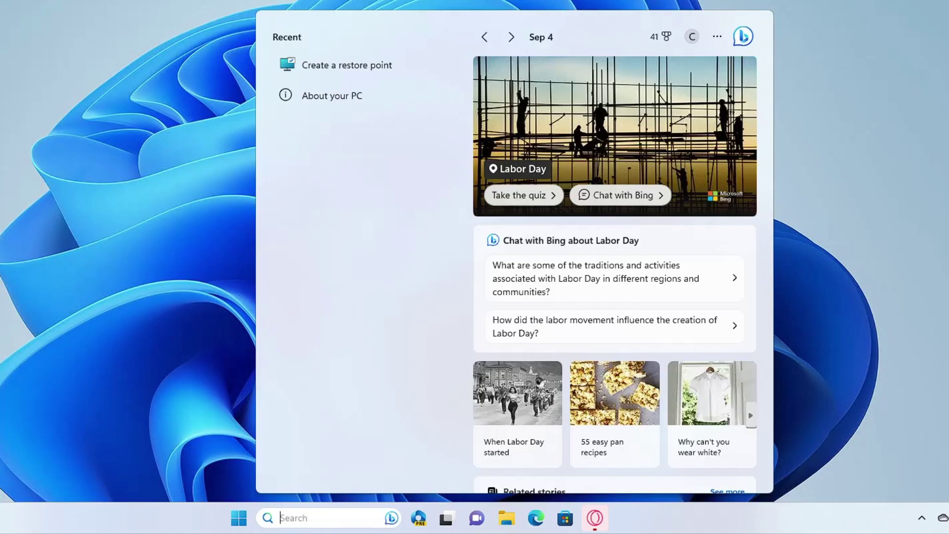
text(power)
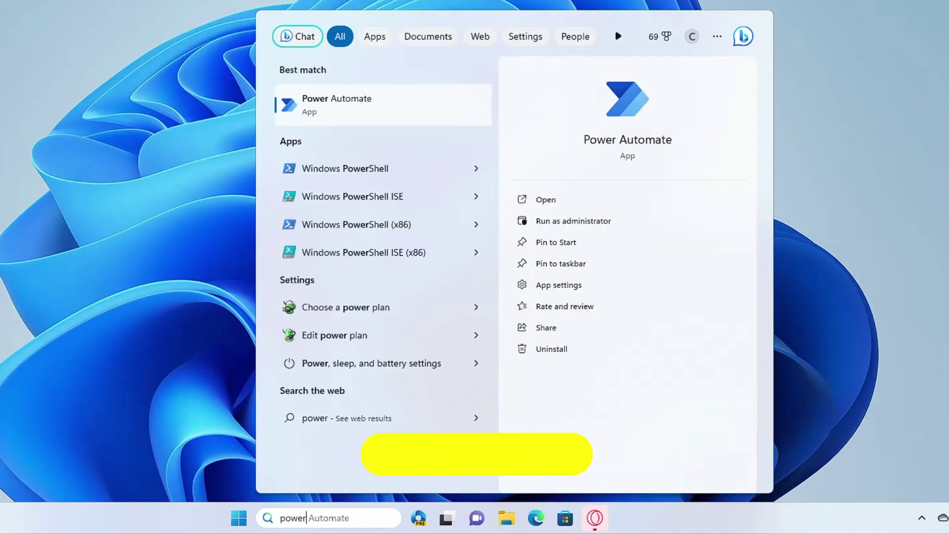
text(cfg.cpl)
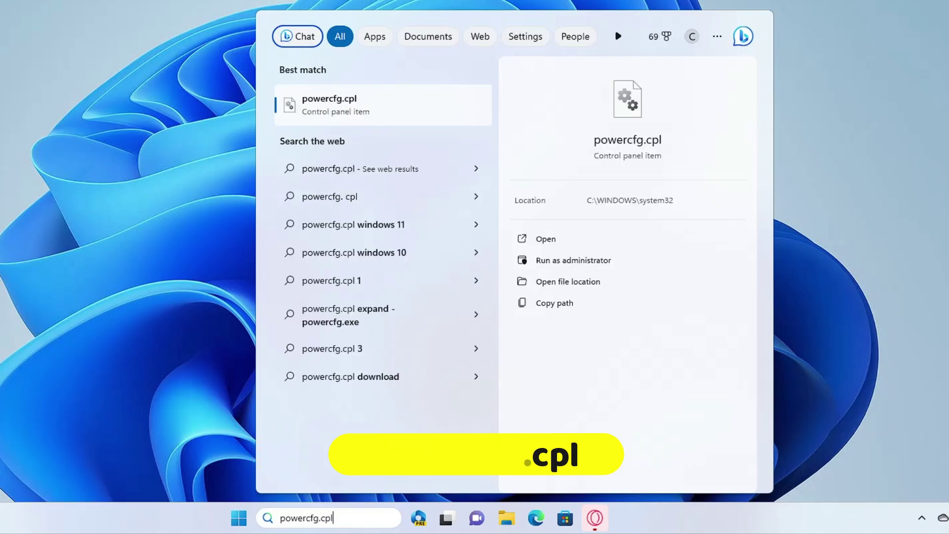
key(Return)
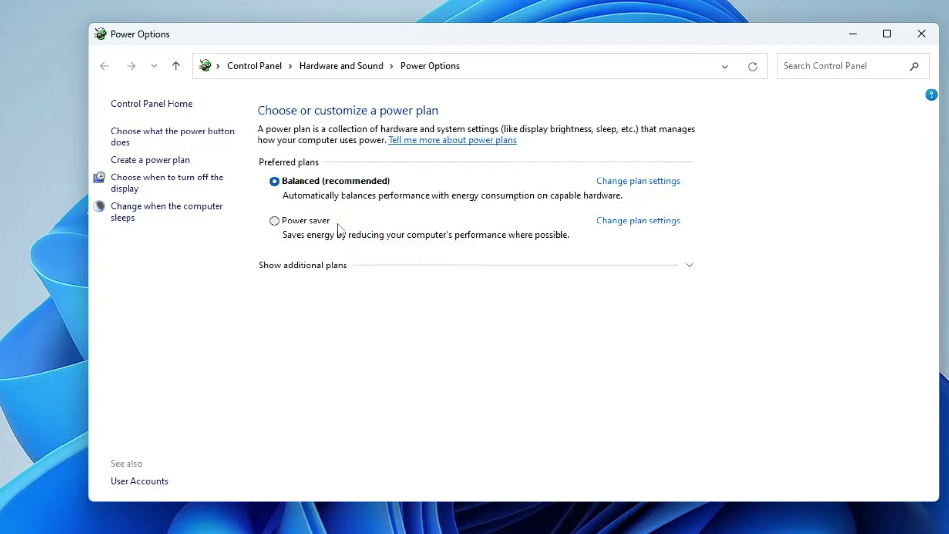
Show additional plans, try High performance and Power saver, then return to Balanced
click(370, 269)
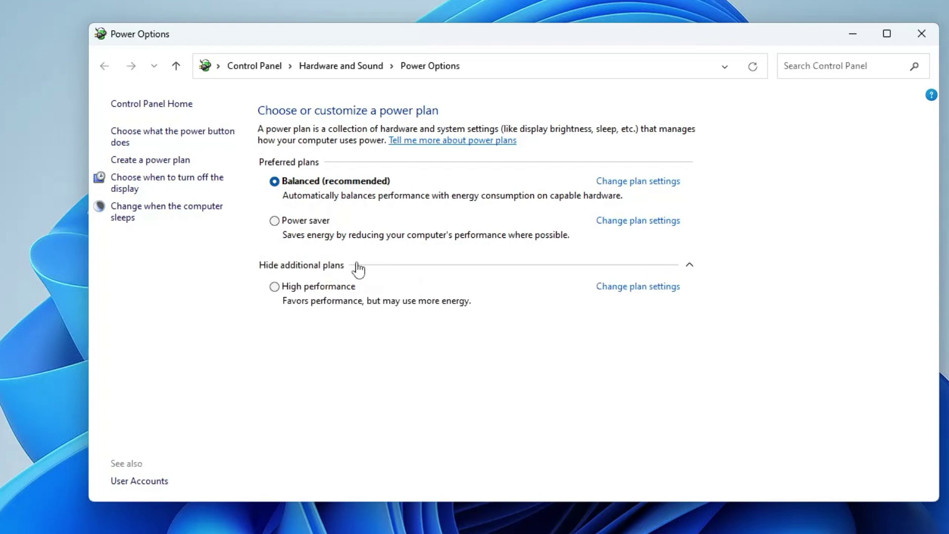
click(343, 292)
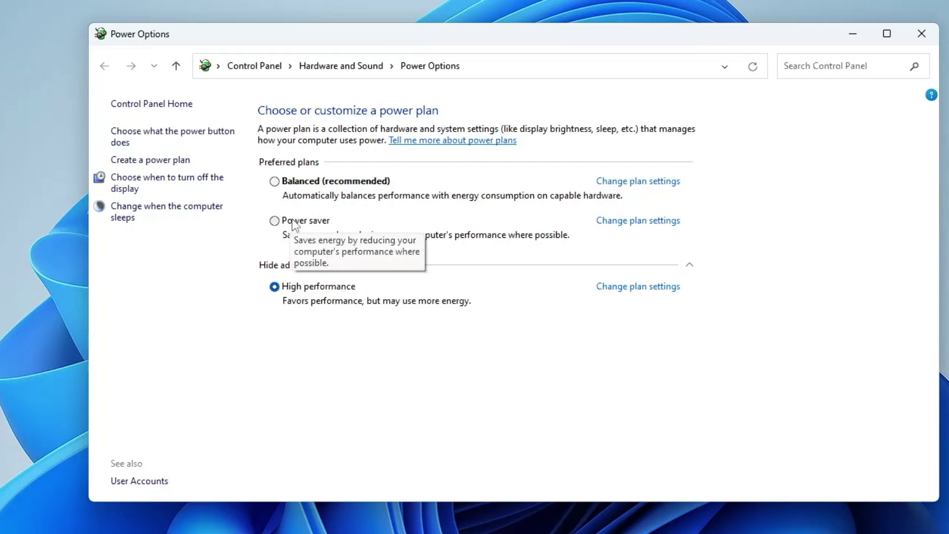
click(275, 221)
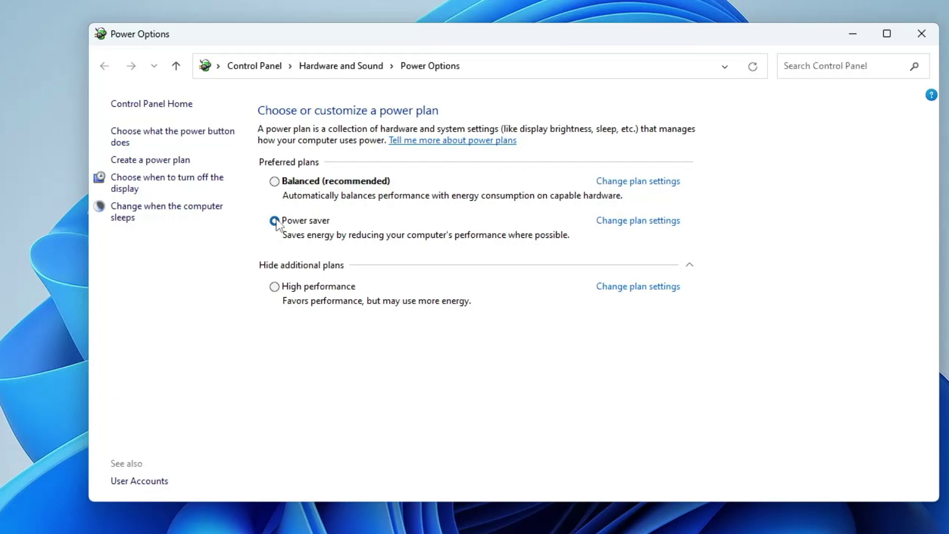
click(274, 182)
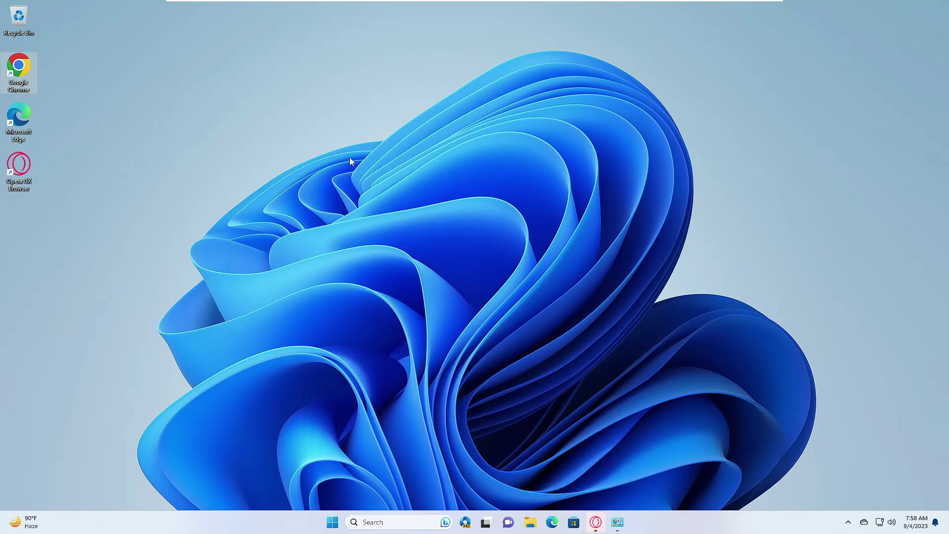
double_click(25, 67)
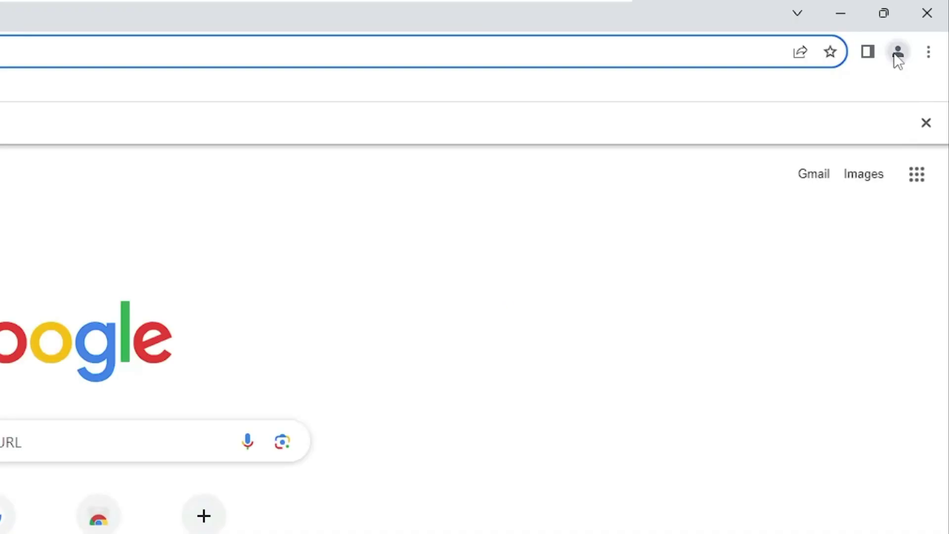
click(900, 52)
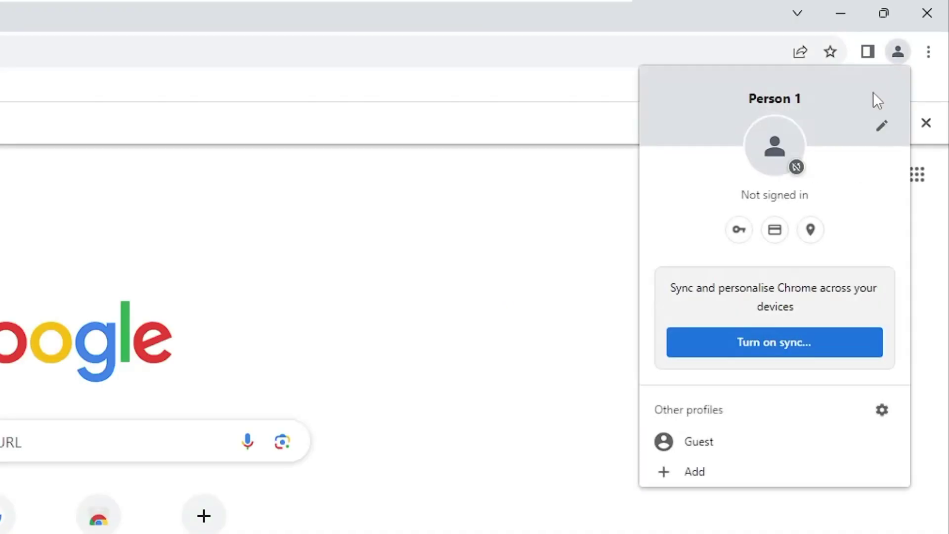
click(776, 343)
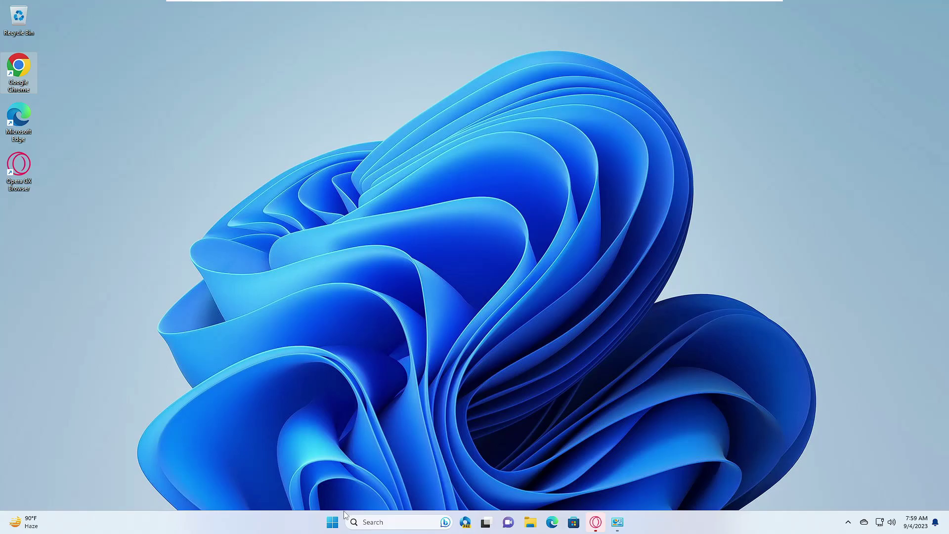
Open the Start menu's All apps list and scroll down through it
click(333, 523)
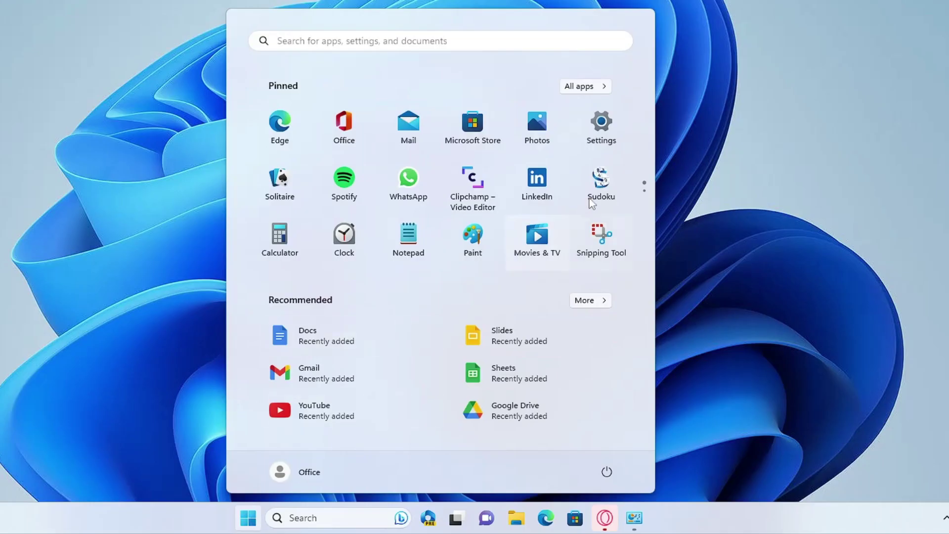
click(596, 88)
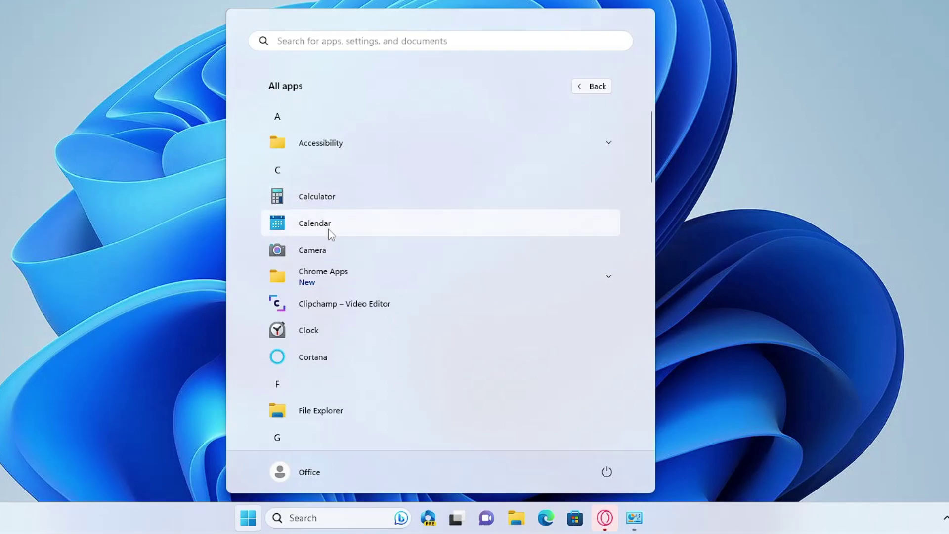
scroll(331, 232, down, 1)
scroll(343, 261, down, 1)
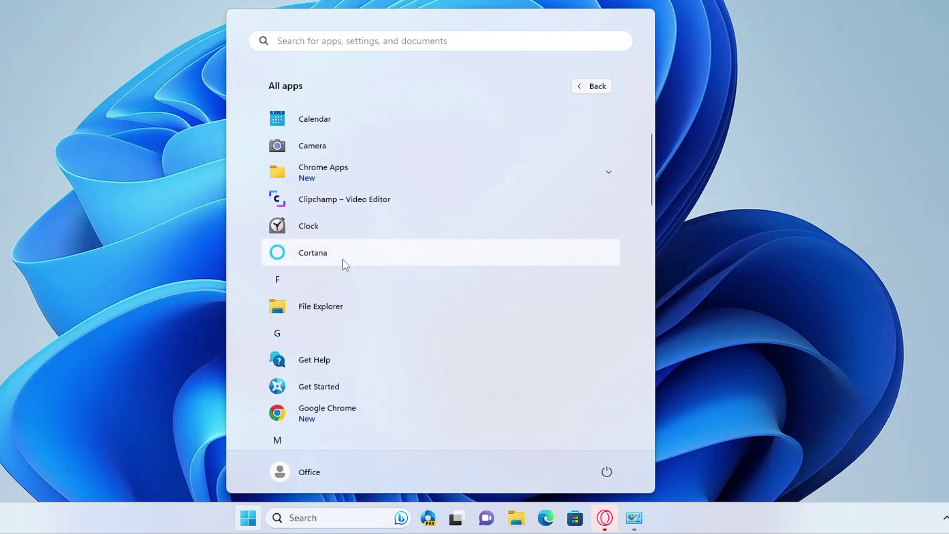
scroll(341, 262, down, 2)
scroll(343, 267, down, 1)
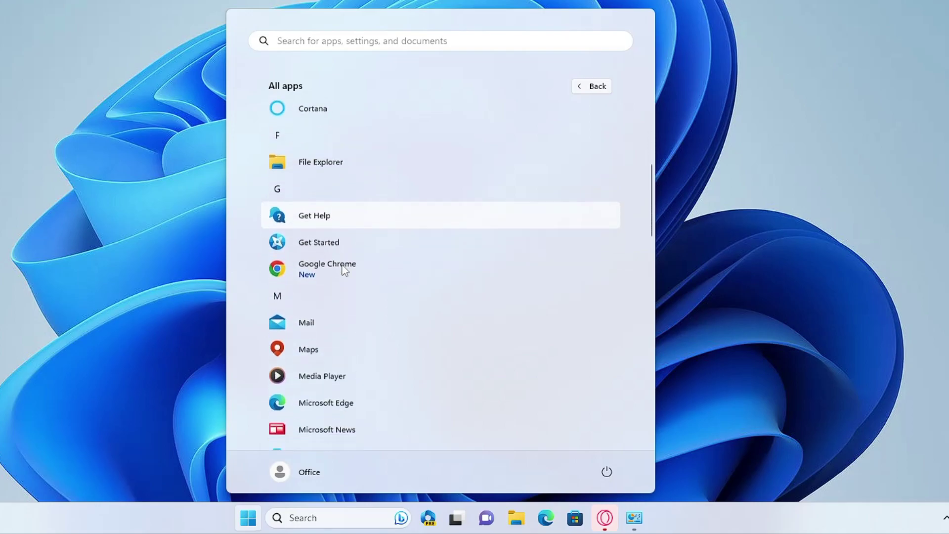
scroll(346, 239, down, 1)
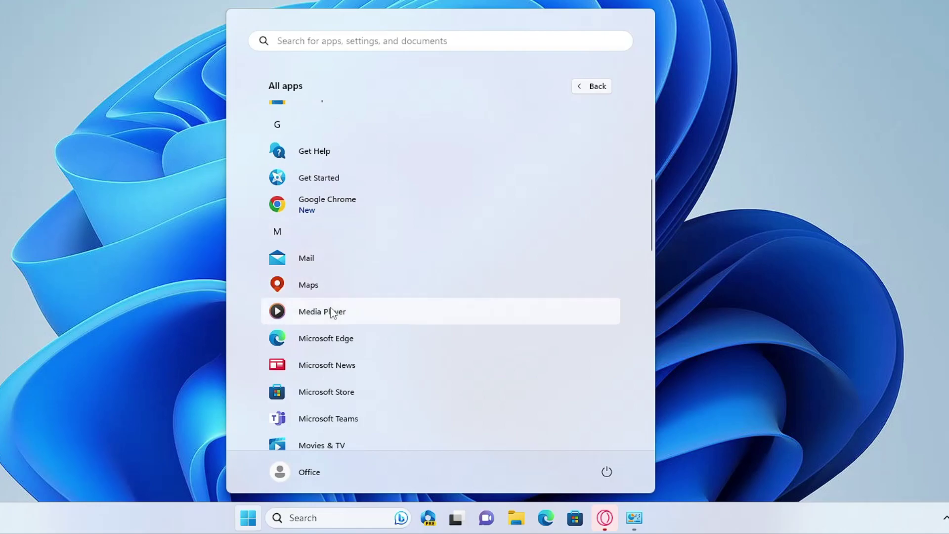
scroll(336, 363, down, 1)
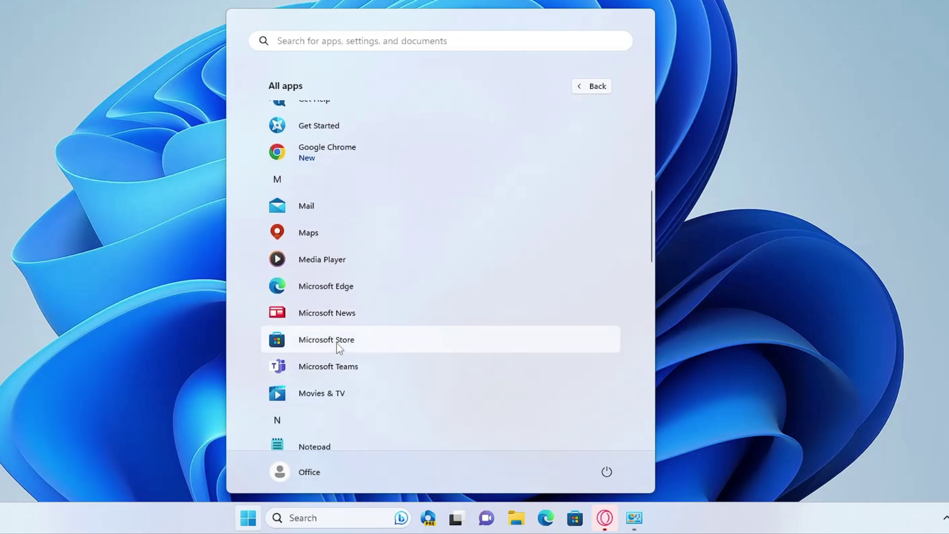
Uninstall Microsoft Teams from the All apps list
right_click(344, 374)
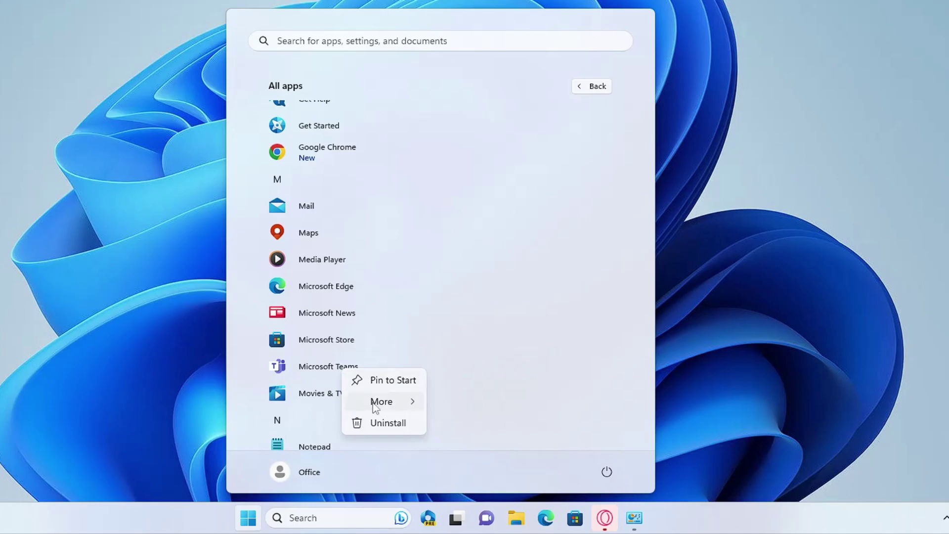
click(381, 424)
click(482, 328)
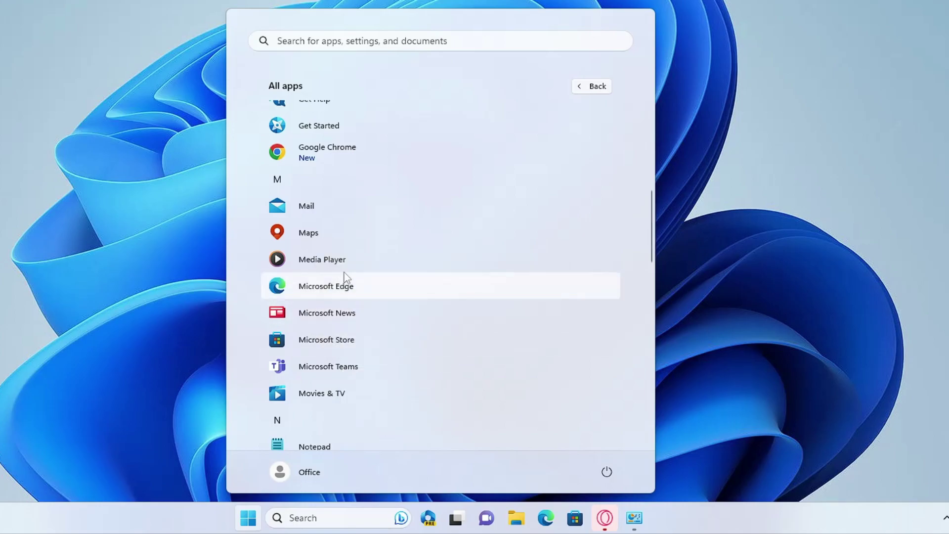
Check the Maps and Clipchamp options, leaving both apps installed
right_click(320, 232)
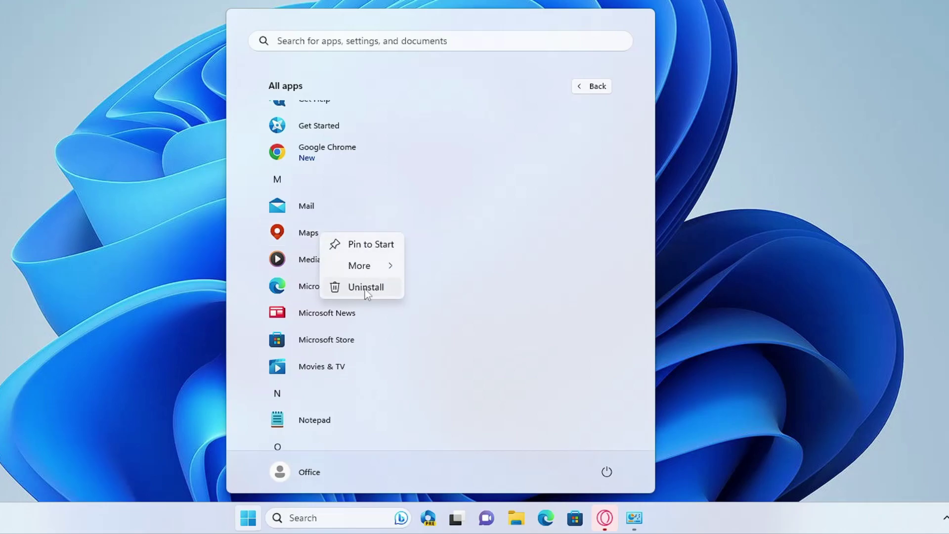
scroll(439, 205, up, 5)
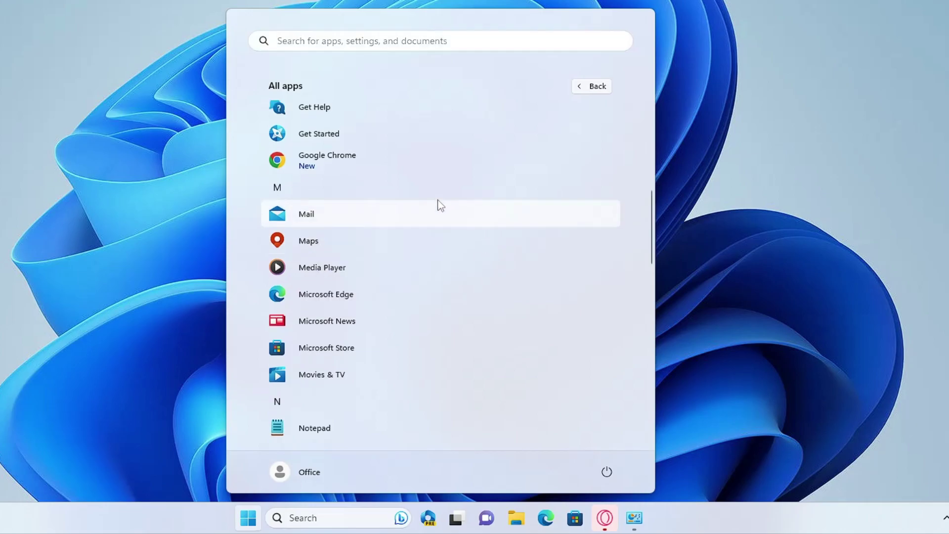
scroll(324, 230, up, 5)
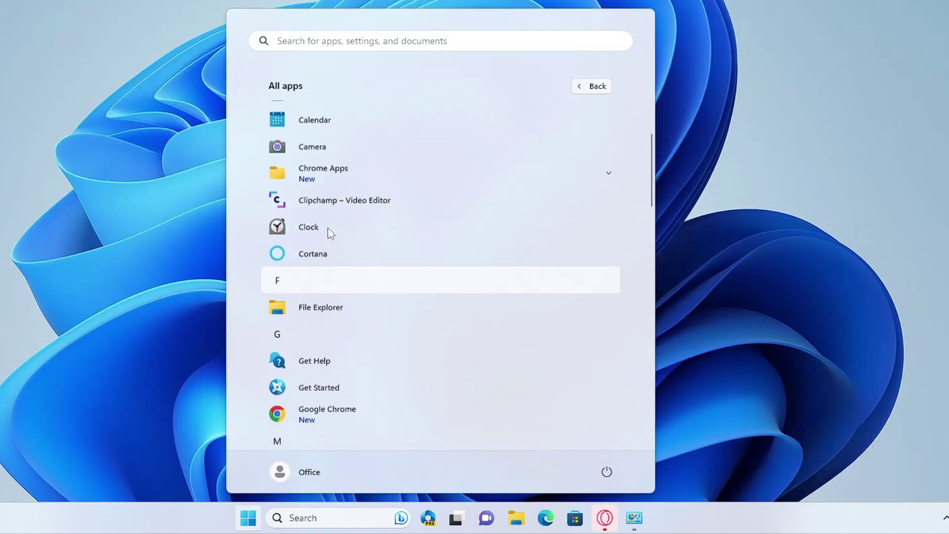
right_click(389, 204)
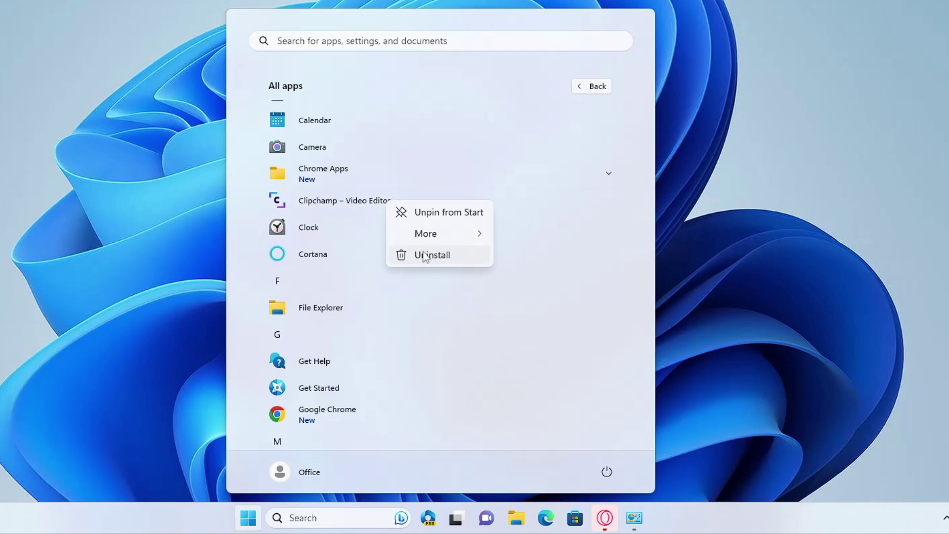
key(Escape)
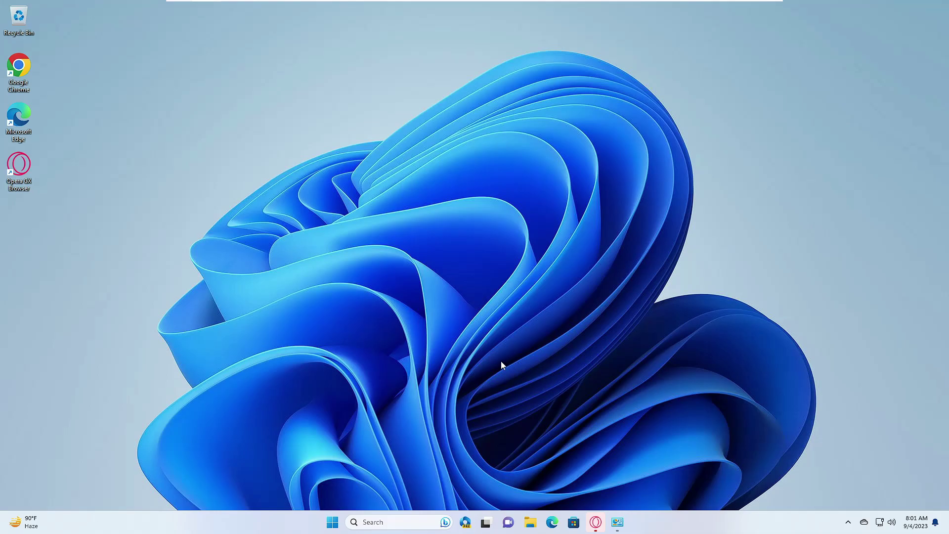
Reopen Power Options via powercfg.cpl, now showing High performance selected
key(super+s)
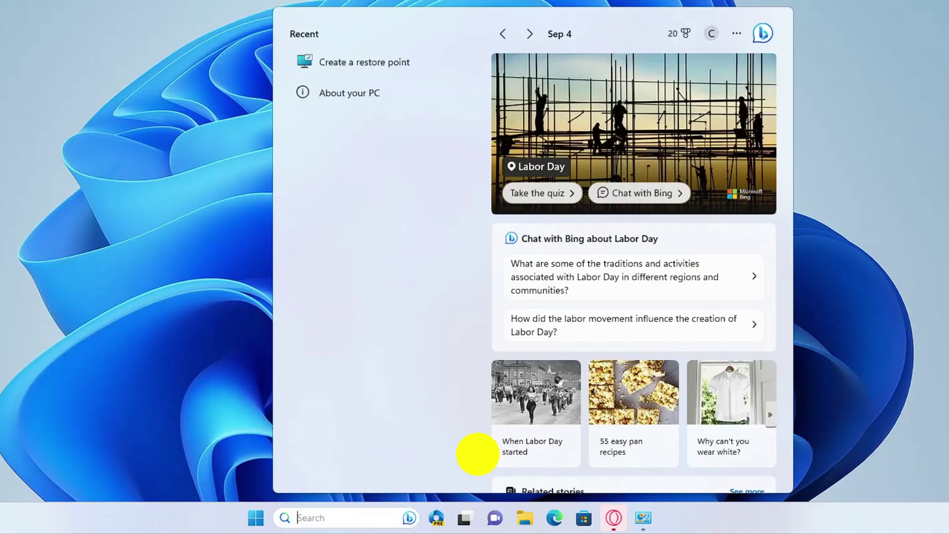
text(powercfg)
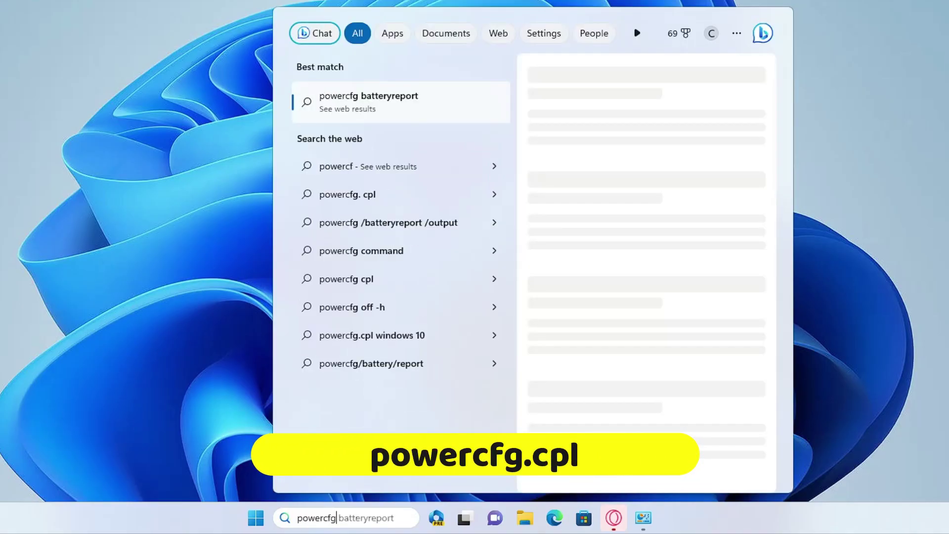
text(.cpl)
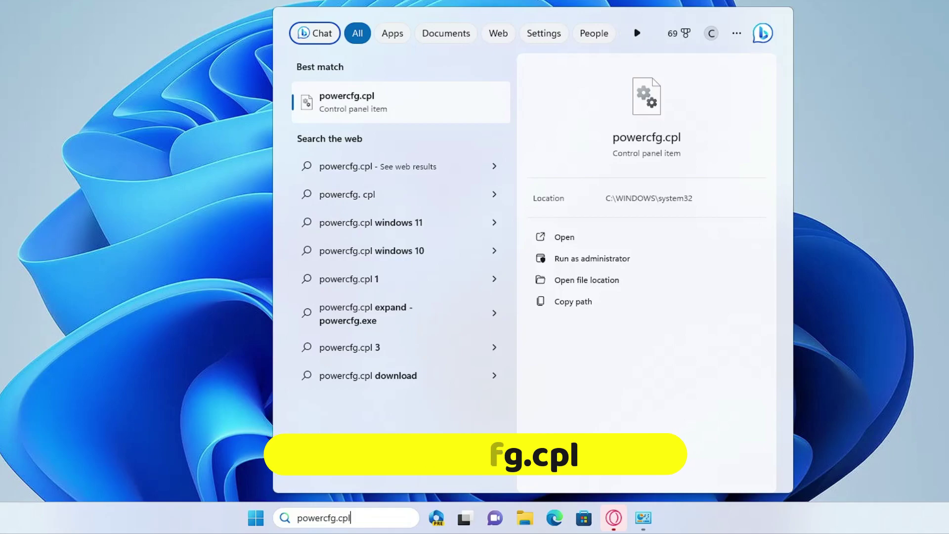
key(Return)
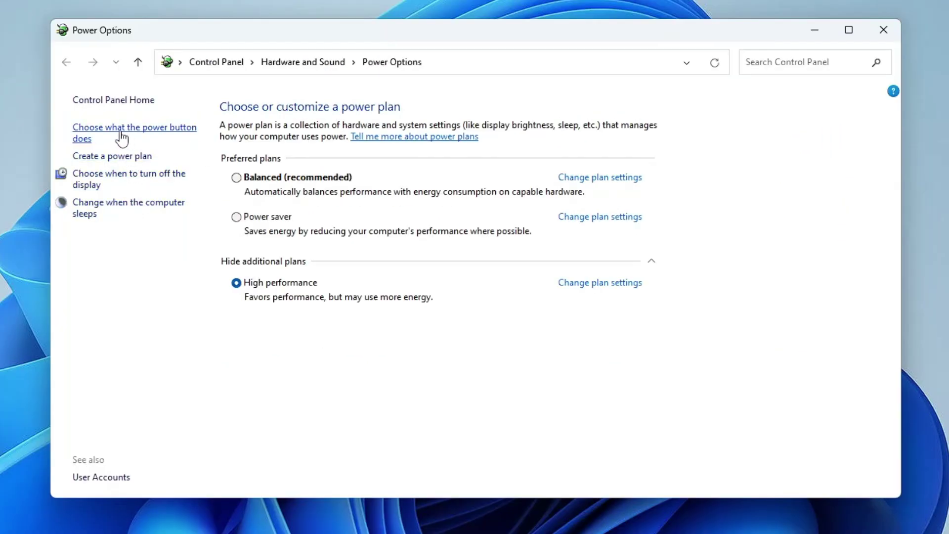
Review the power button settings, leaving Sleep and Lock enabled, then close Power Options
click(138, 133)
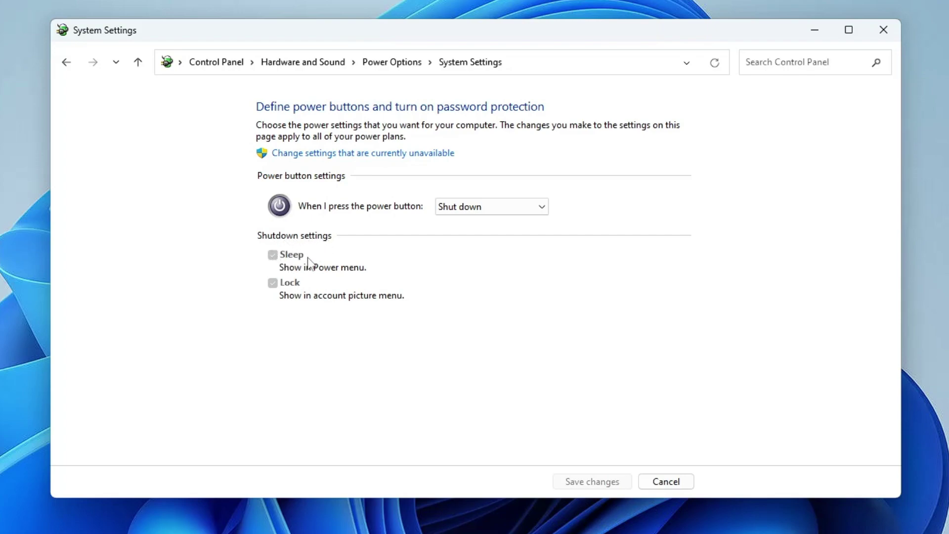
click(386, 154)
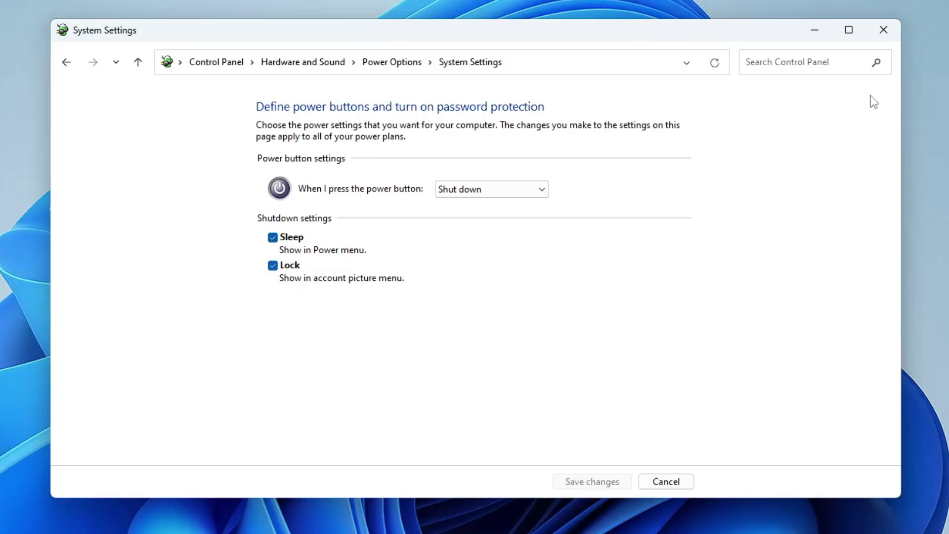
click(883, 30)
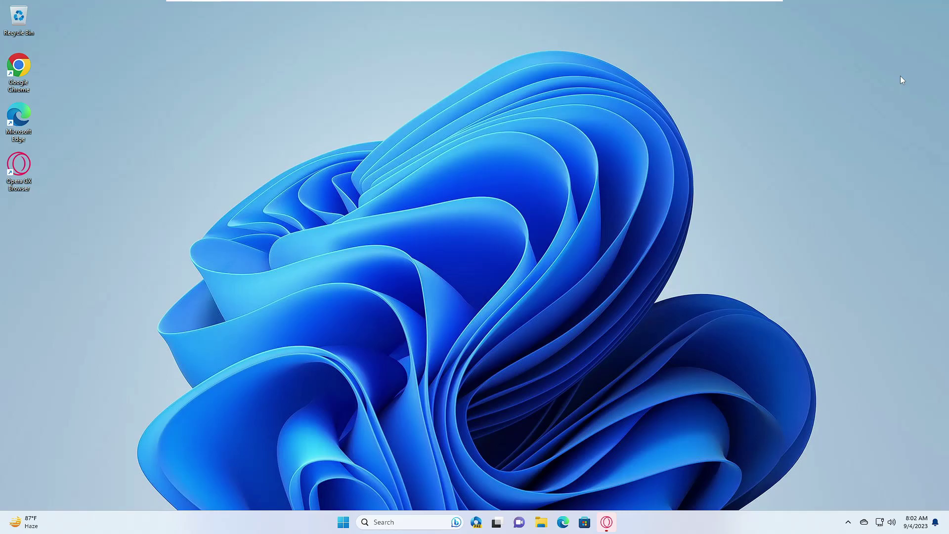
Turn off the General privacy options: website language list, app launch tracking and suggested content
right_click(343, 522)
click(304, 335)
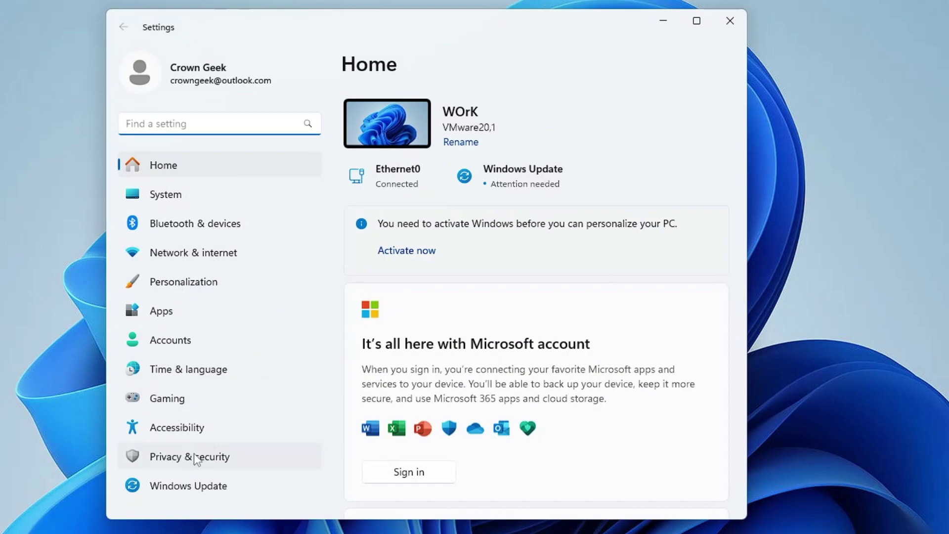
click(216, 460)
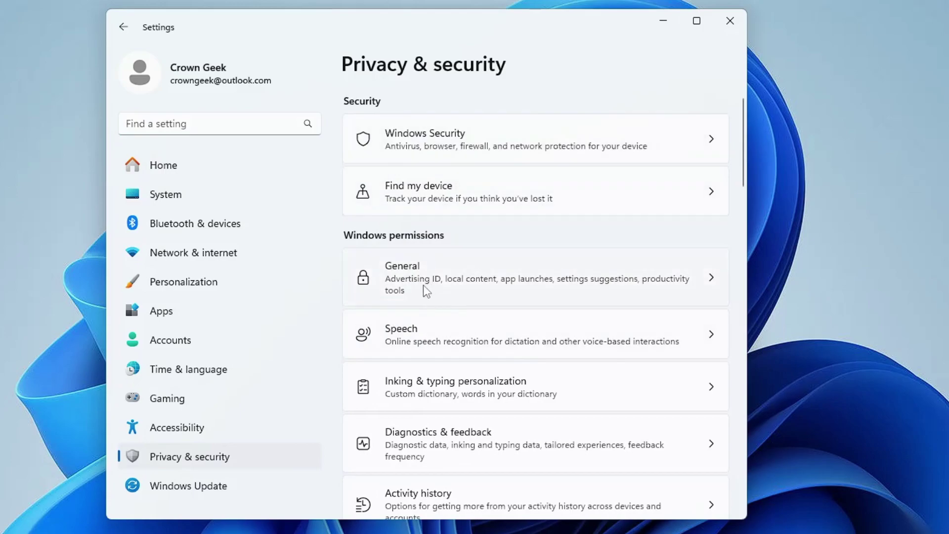
scroll(431, 289, down, 6)
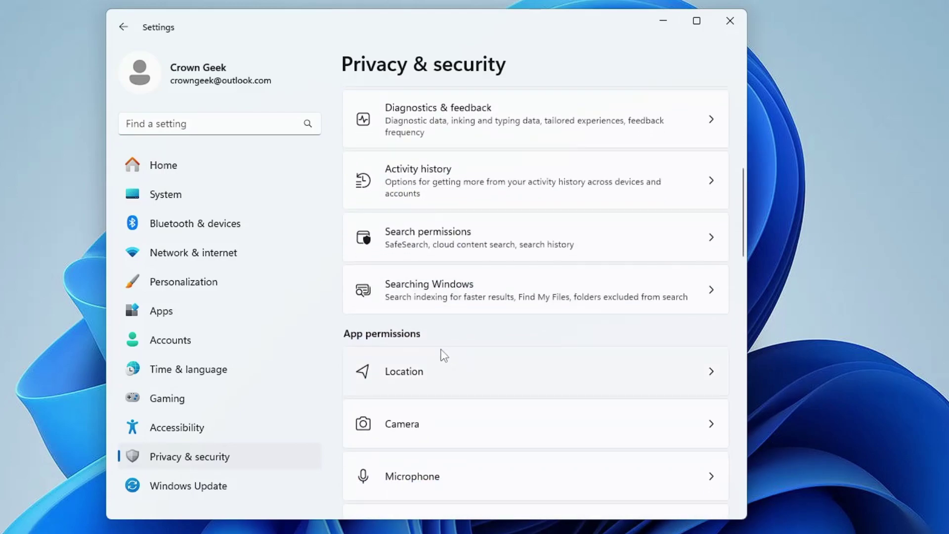
scroll(434, 349, up, 4)
scroll(433, 346, up, 2)
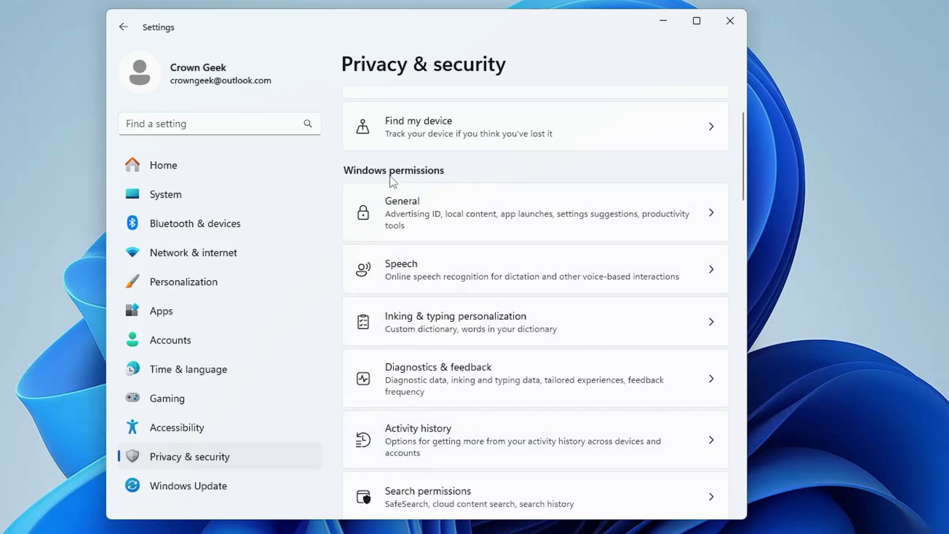
click(442, 216)
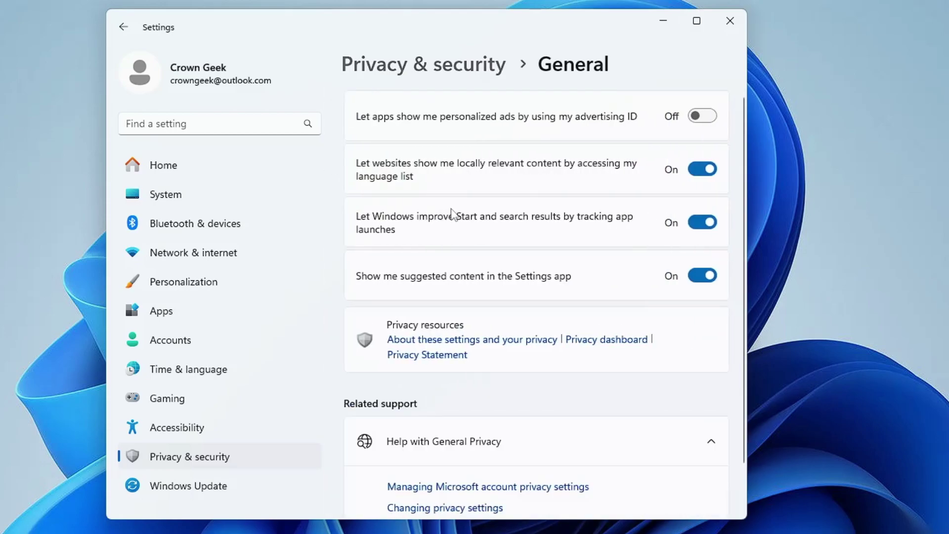
click(698, 172)
click(700, 225)
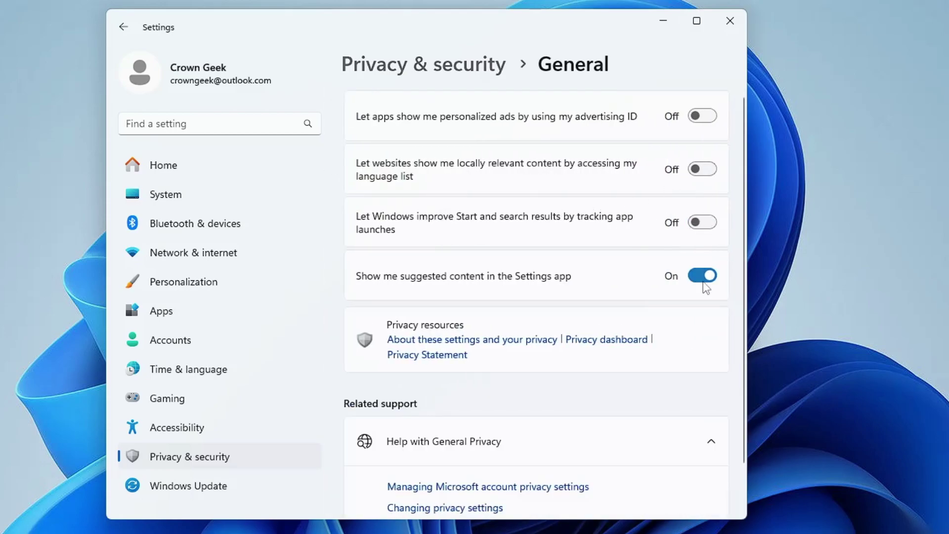
click(703, 280)
Check that online speech recognition is off on the Speech page
click(124, 27)
click(416, 332)
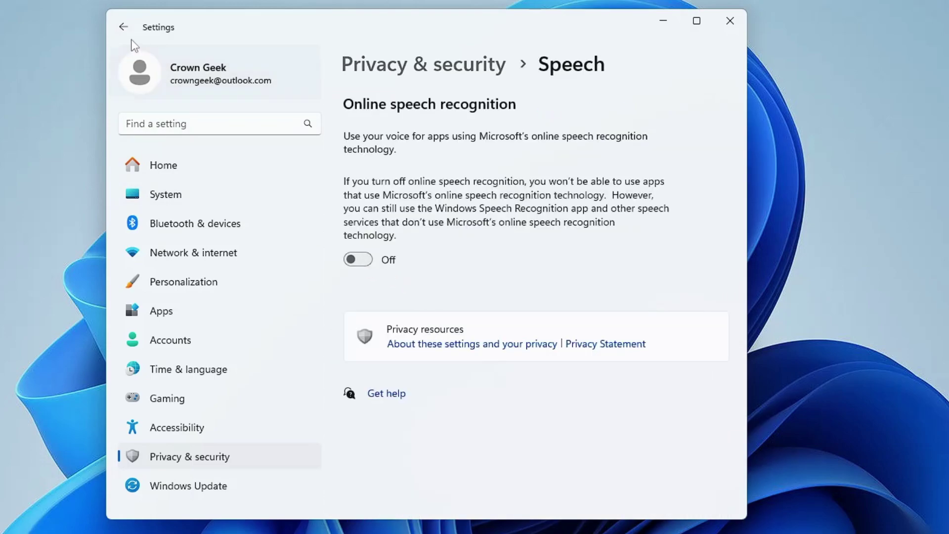
click(124, 27)
Switch off the custom inking and typing dictionary
click(444, 386)
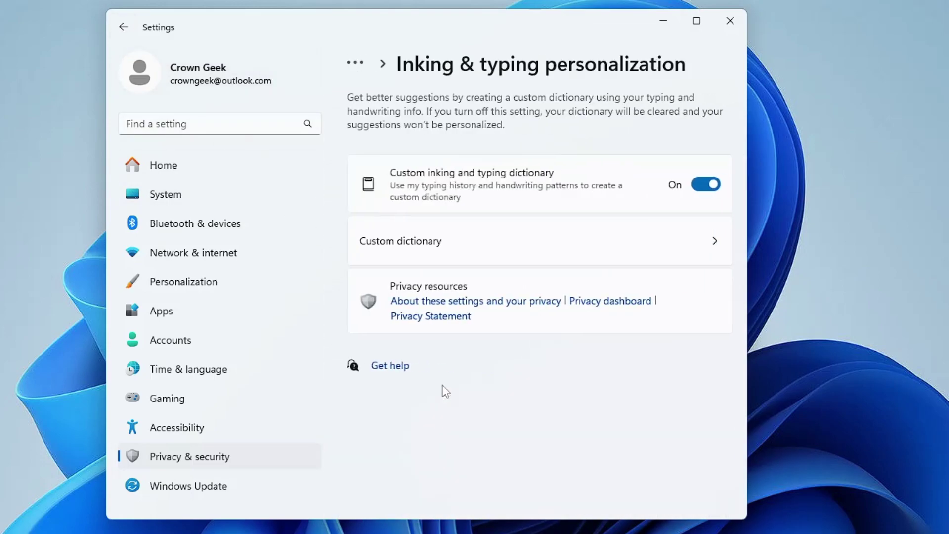
click(702, 184)
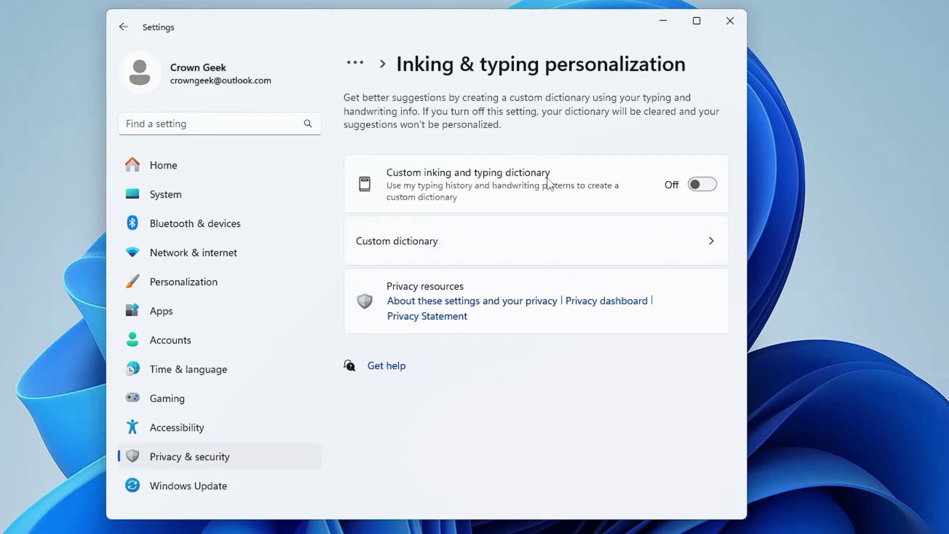
click(124, 27)
scroll(418, 258, down, 3)
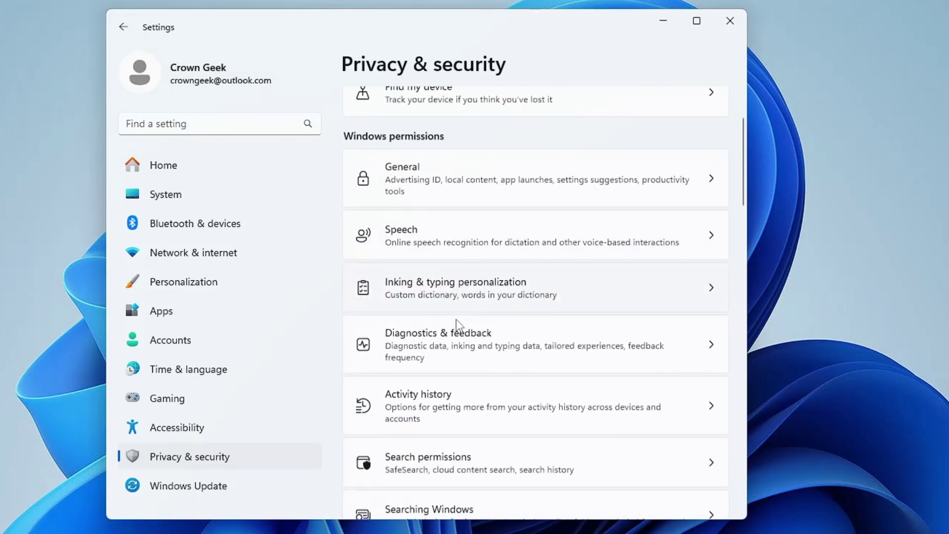
Switch 'Send optional diagnostic data' to Off under Diagnostics & feedback
click(449, 316)
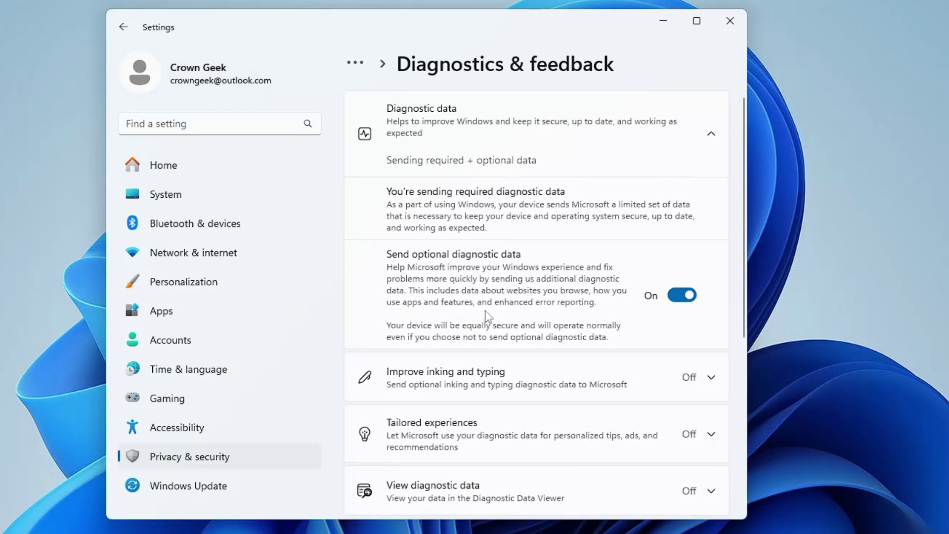
click(687, 296)
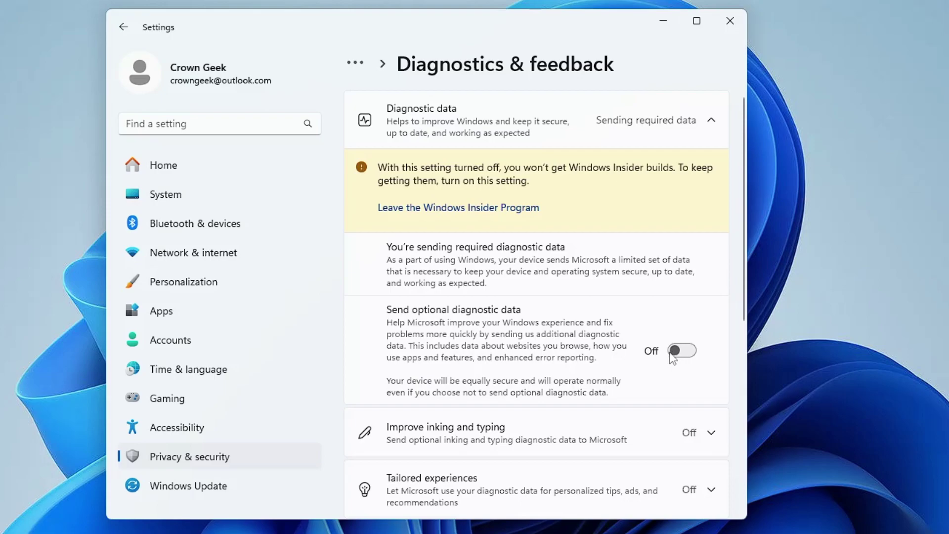
click(124, 27)
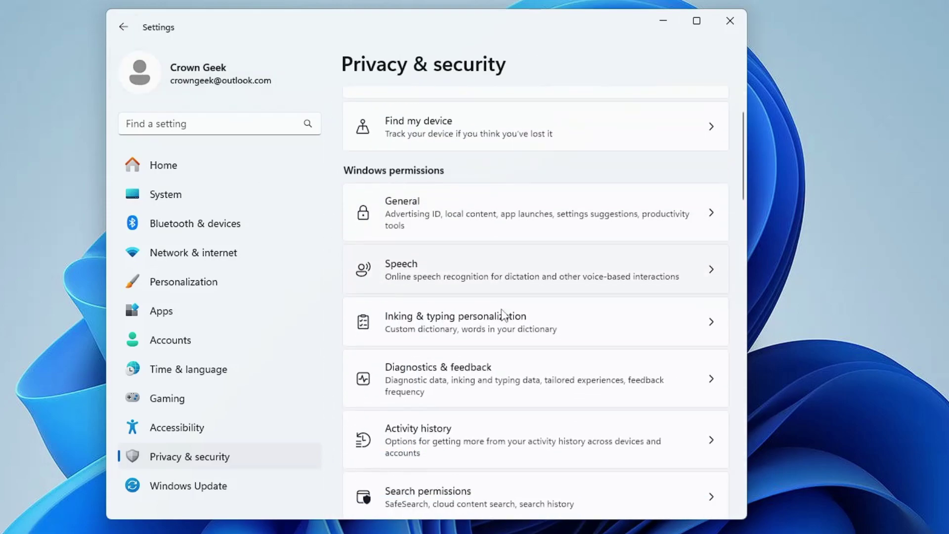
Turn off 'Store my activity history on this device', then scroll through the app permissions
scroll(495, 319, down, 2)
scroll(477, 370, down, 2)
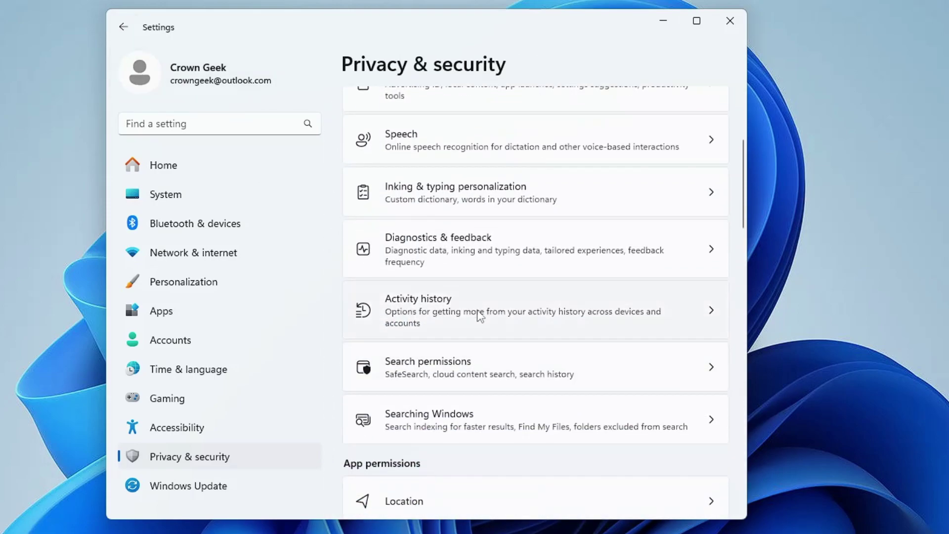
click(476, 310)
click(661, 177)
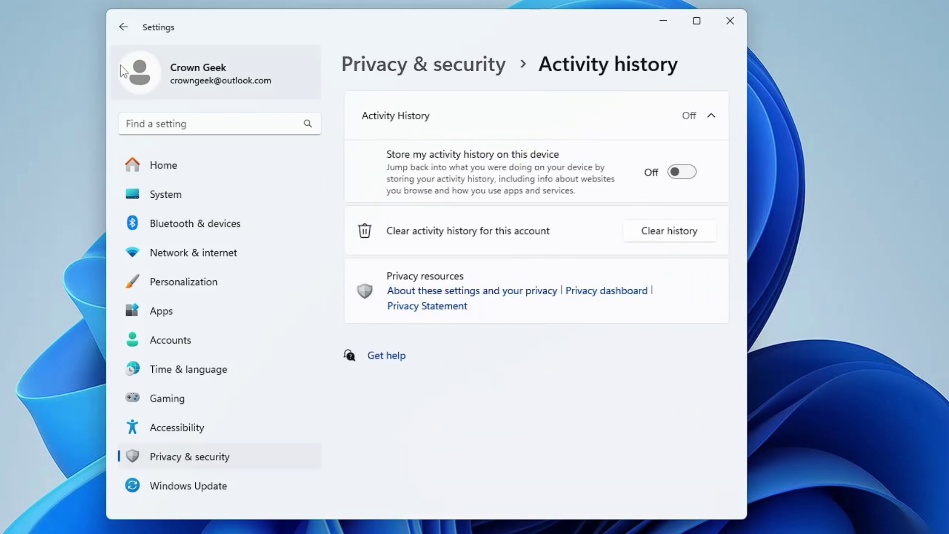
click(124, 27)
scroll(483, 365, down, 10)
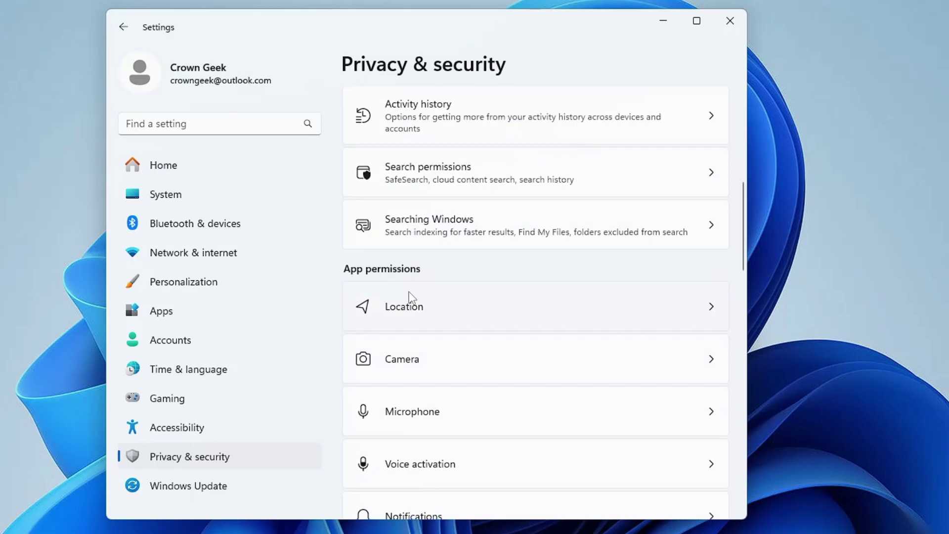
scroll(409, 297, down, 1)
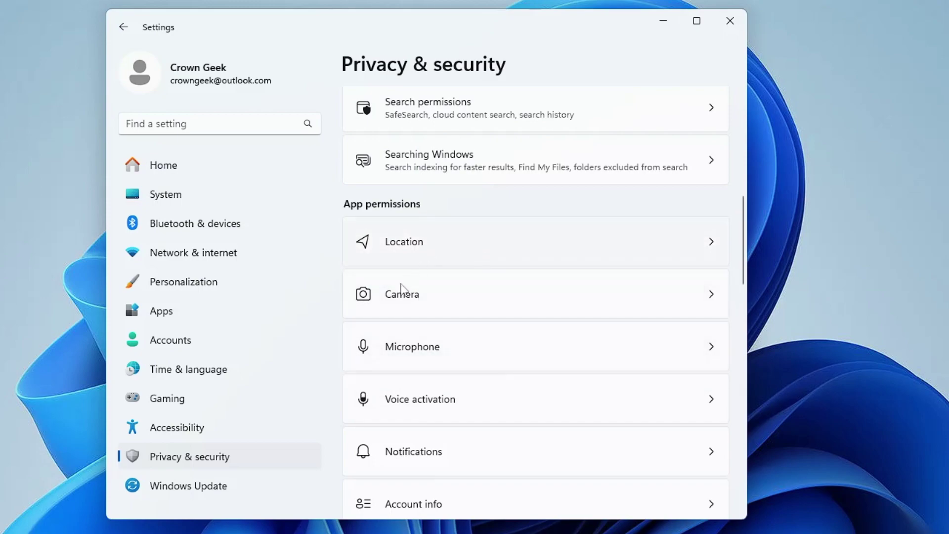
scroll(451, 294, down, 7)
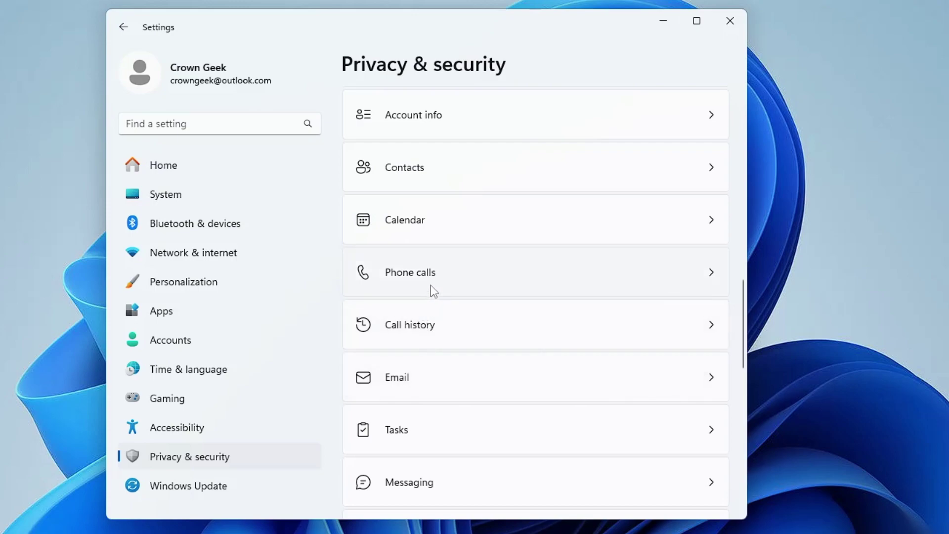
scroll(431, 445, down, 4)
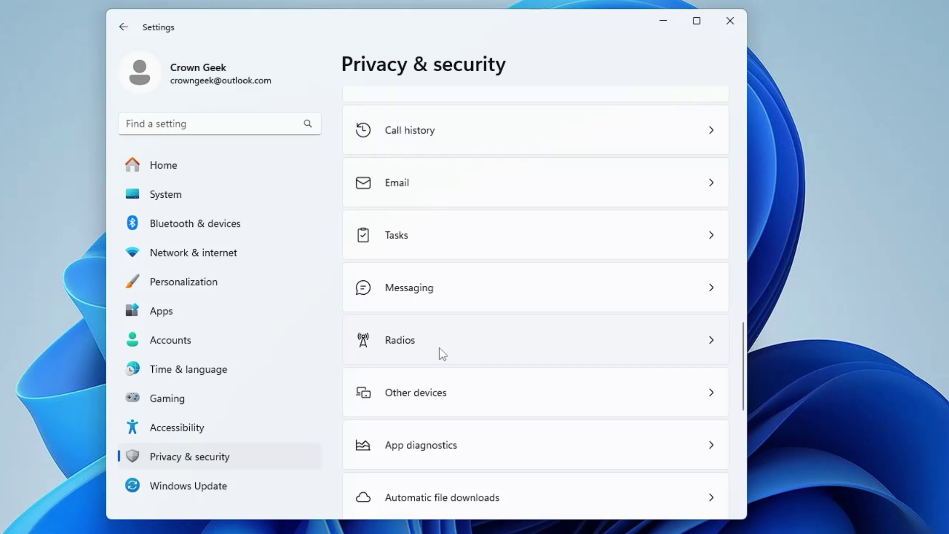
Turn off 'Let apps control device radios' and 'Radio control access' on the Radios page
click(442, 354)
click(698, 176)
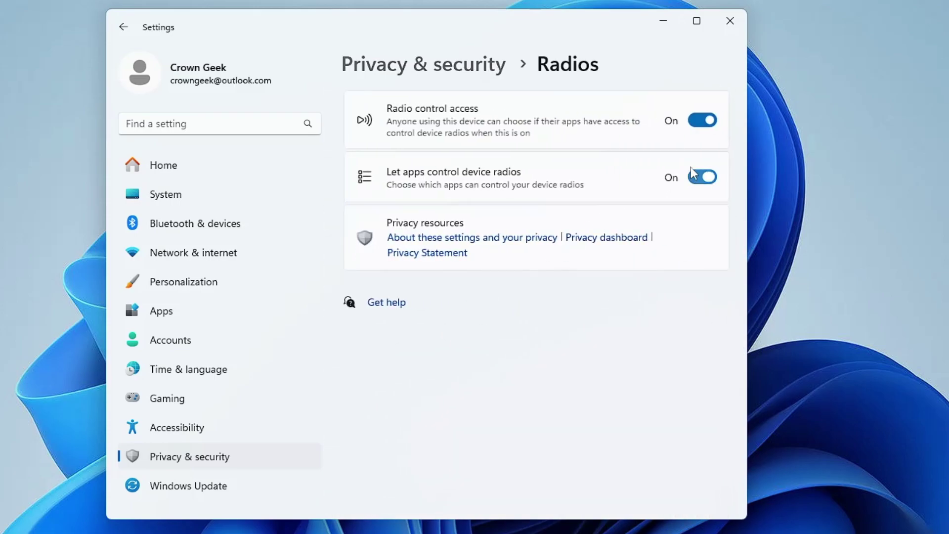
click(700, 119)
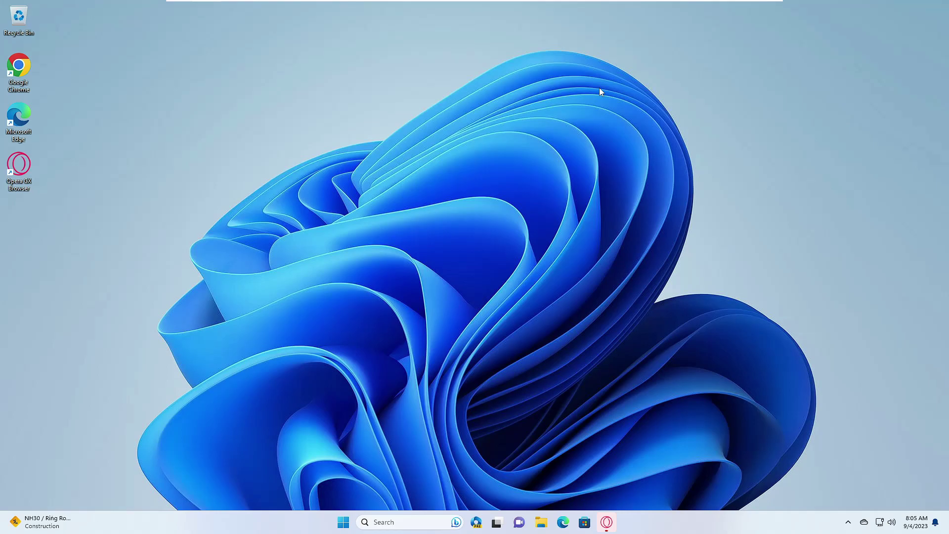
Disable the launcher, msedge and OneDrive startup apps in Task Manager
right_click(343, 522)
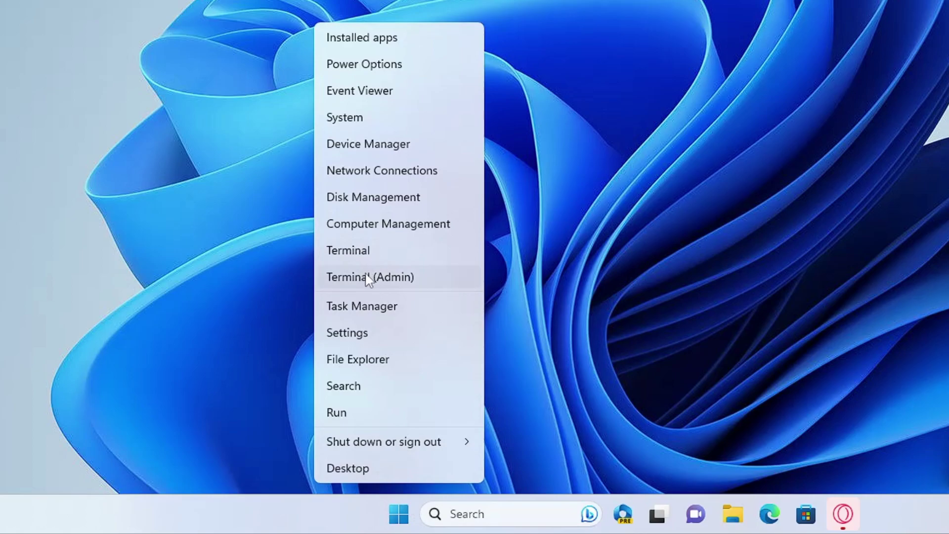
click(364, 316)
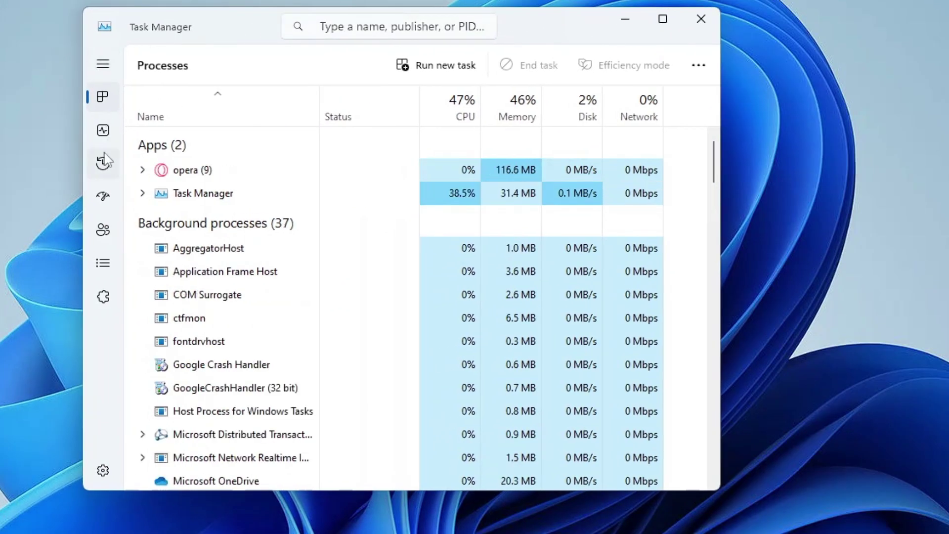
click(105, 198)
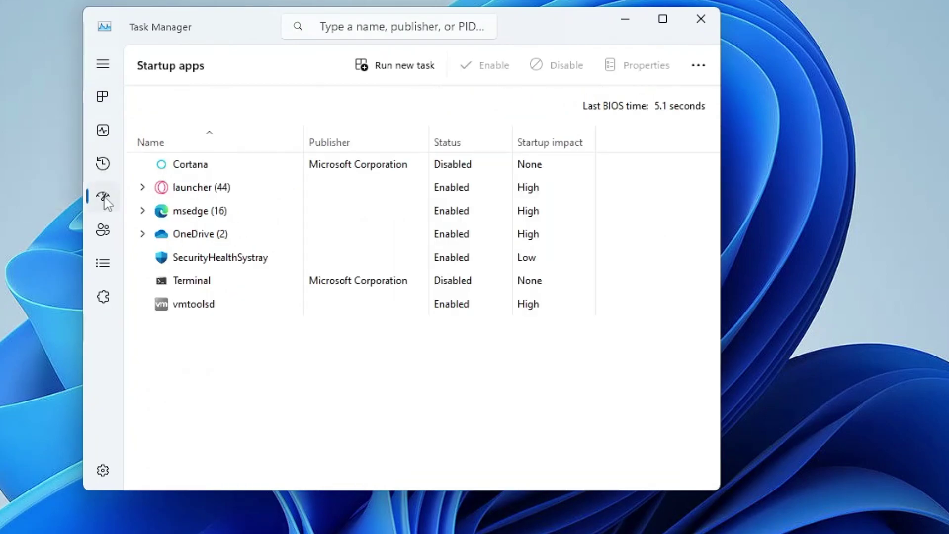
click(206, 194)
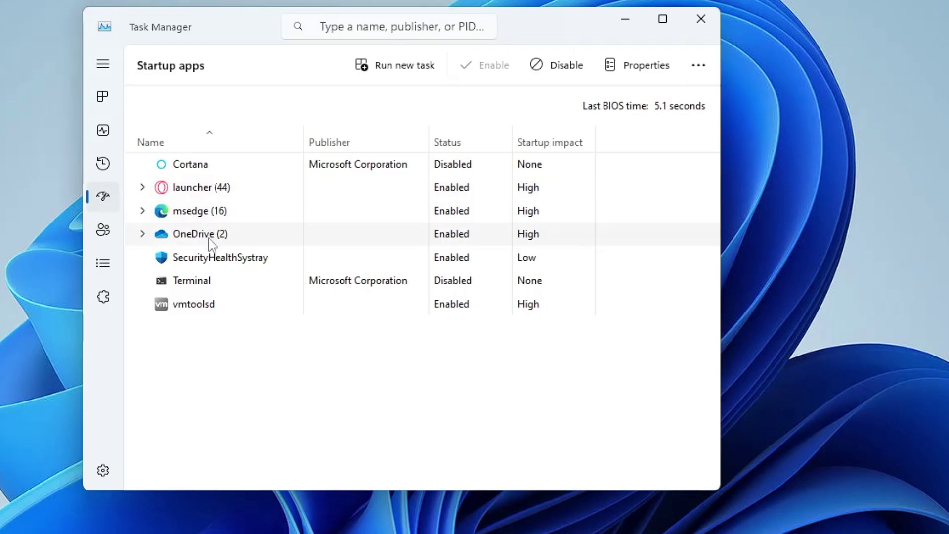
right_click(220, 190)
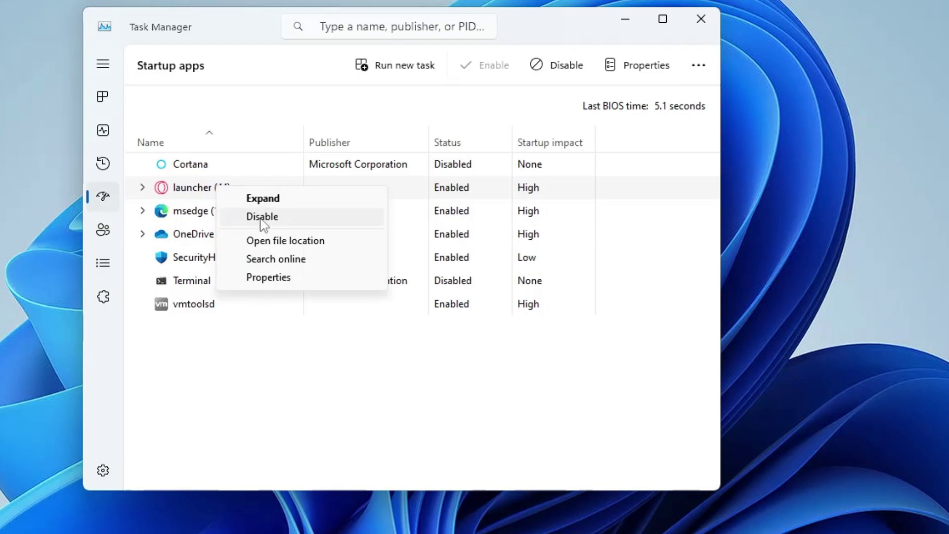
click(255, 218)
right_click(223, 209)
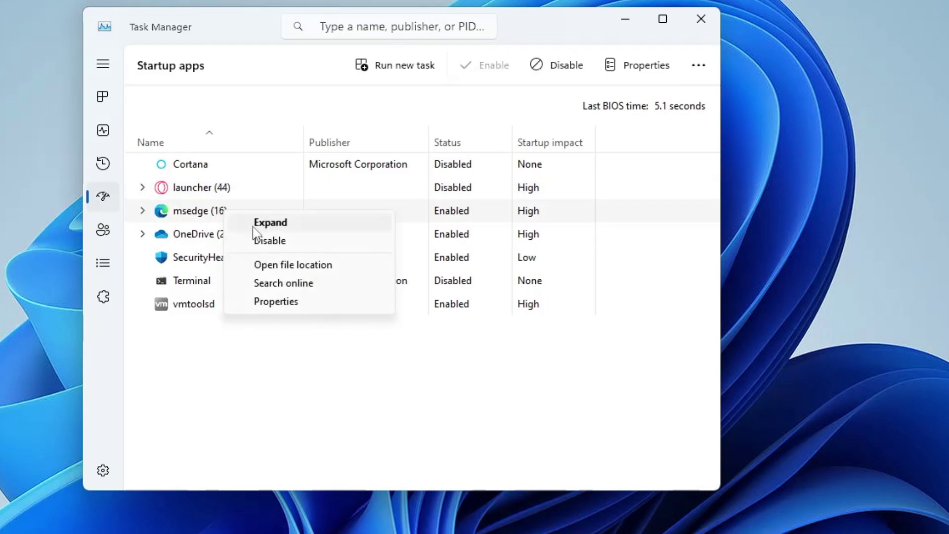
click(262, 240)
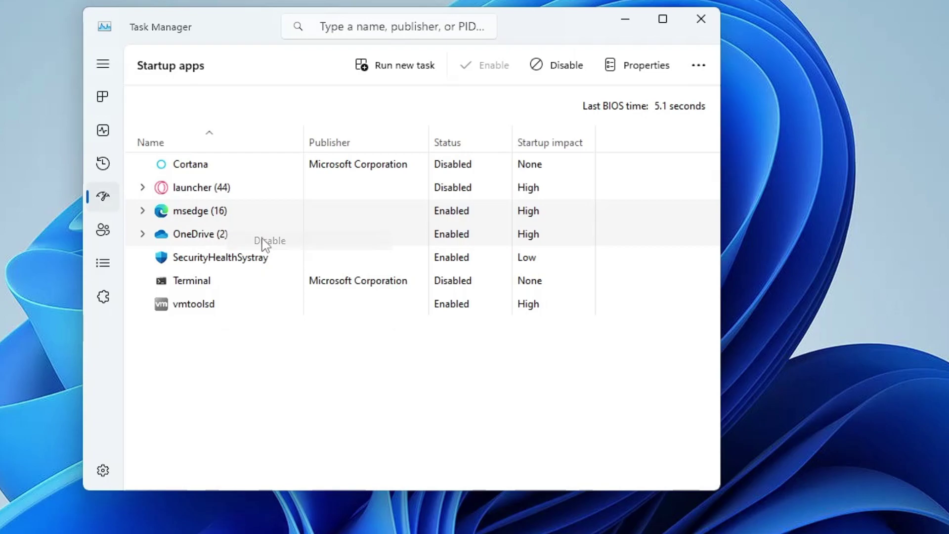
right_click(230, 239)
click(269, 263)
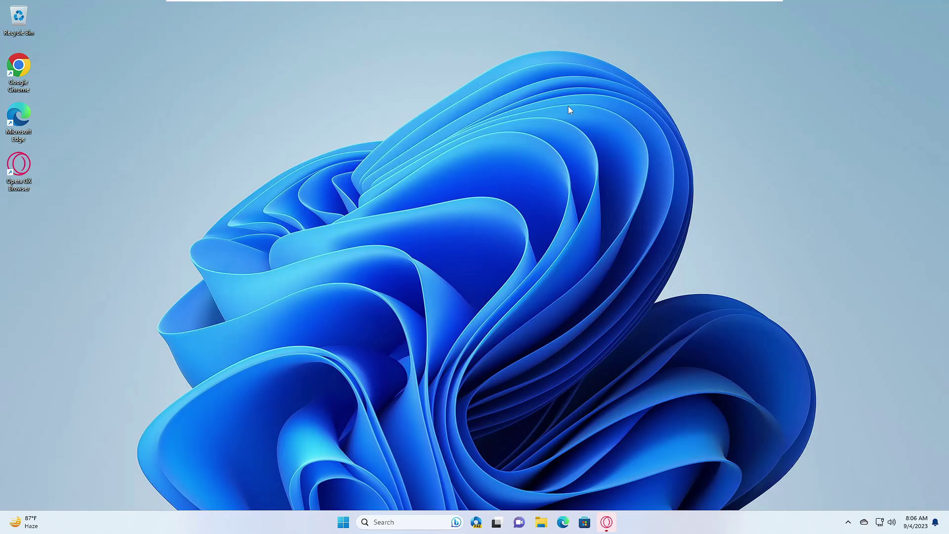
Enable 'Show hidden files, folders, and drives' in Folder Options from the Downloads folder
click(540, 522)
click(243, 261)
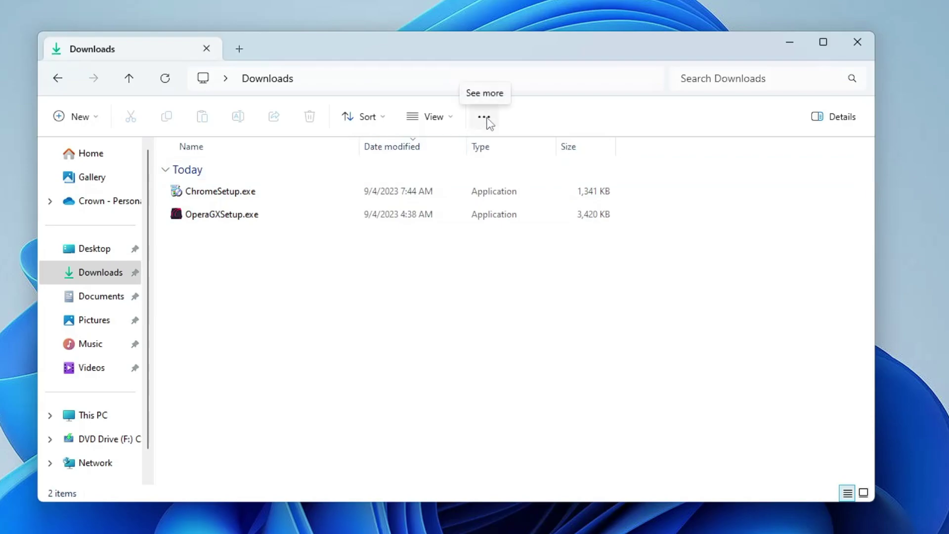
click(484, 119)
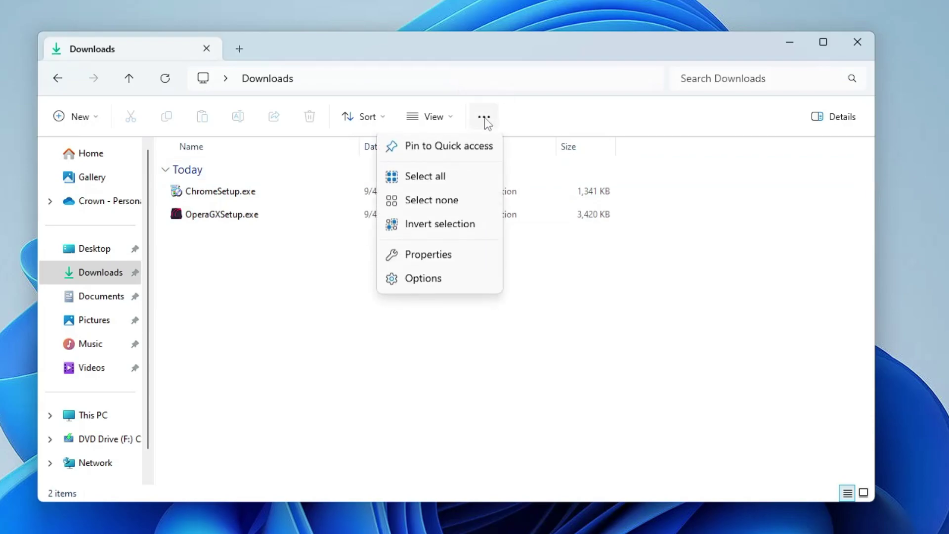
click(423, 283)
drag(232, 159, 494, 120)
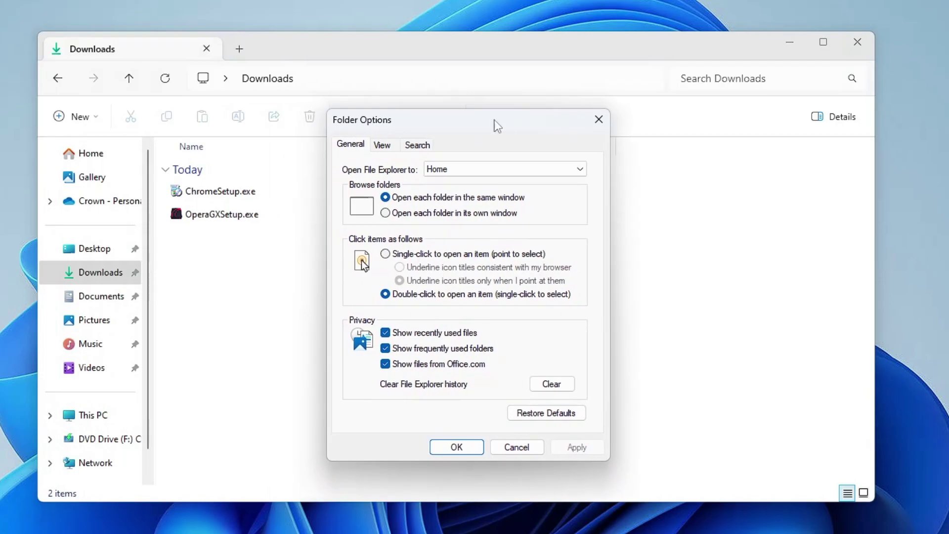
click(382, 146)
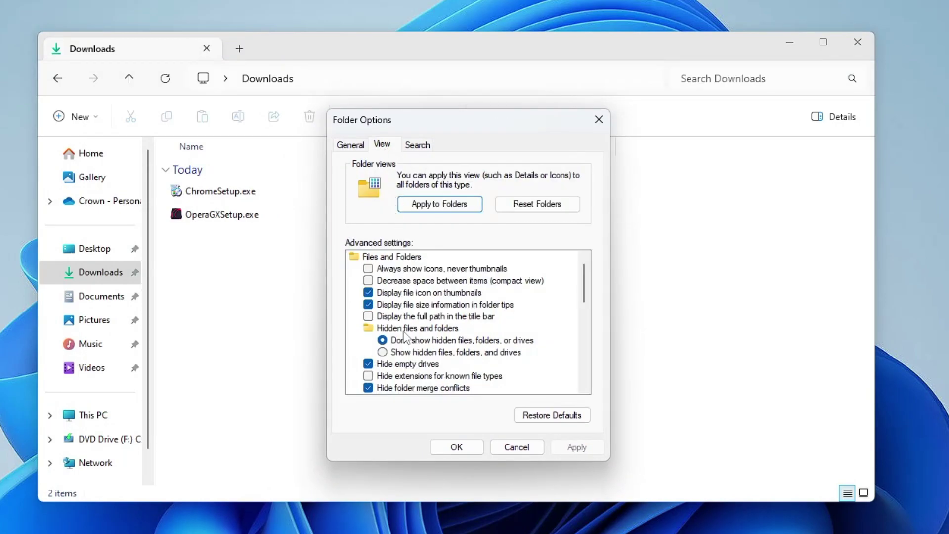
click(411, 356)
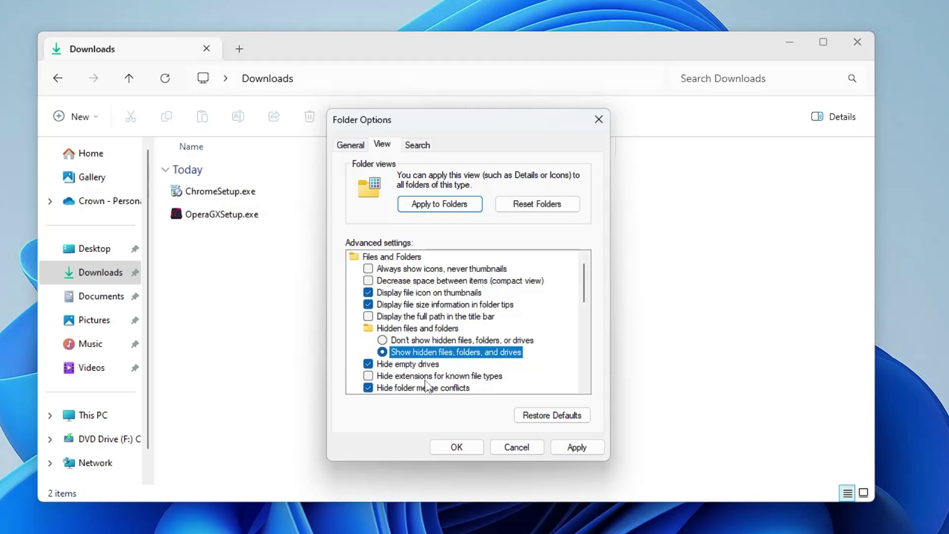
click(575, 447)
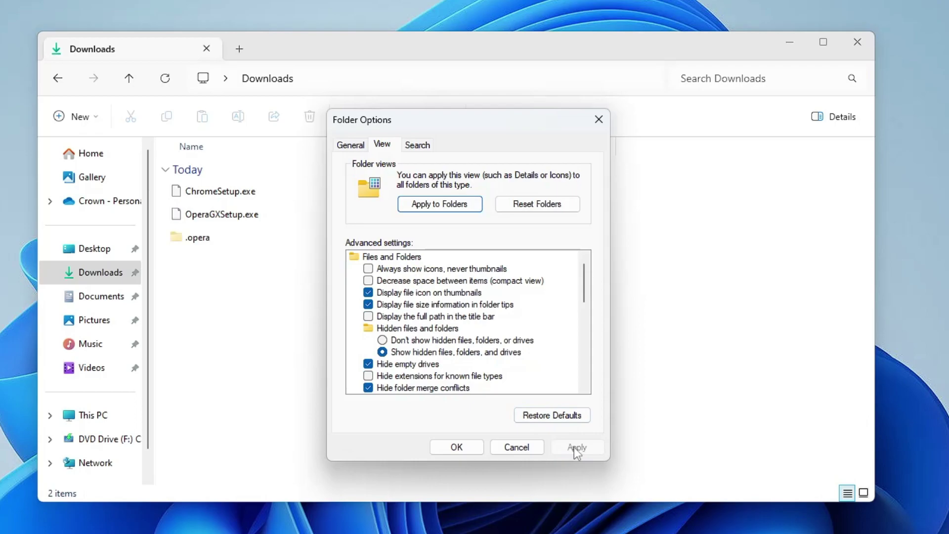
click(455, 447)
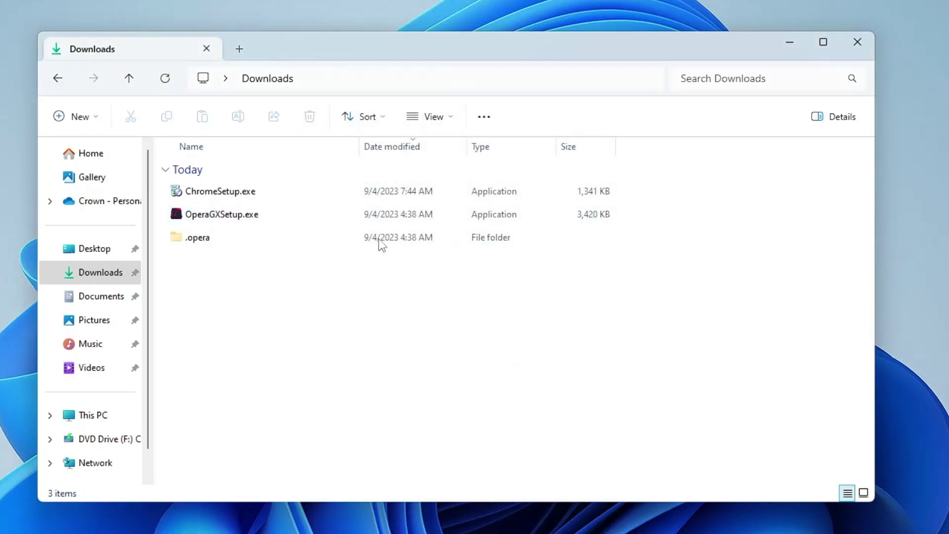
mouse_move(299, 212)
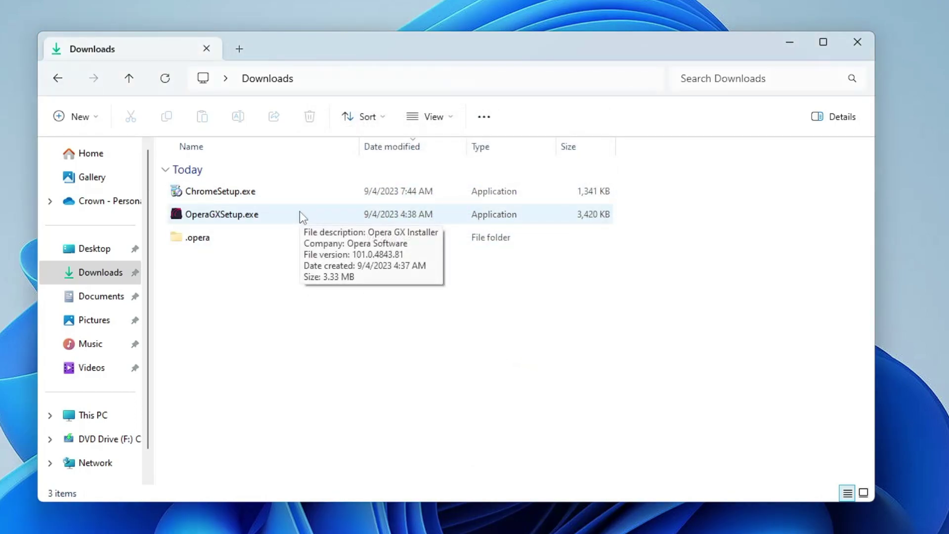